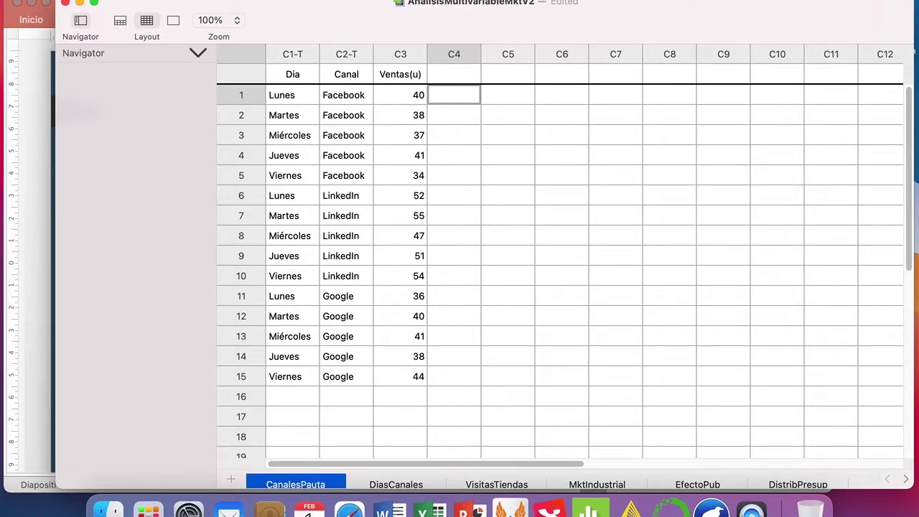
# Start a one-way ANOVA on the CanalesPauta worksheet and clear the existing Response and Factor entries
pyautogui.click(258, 0)
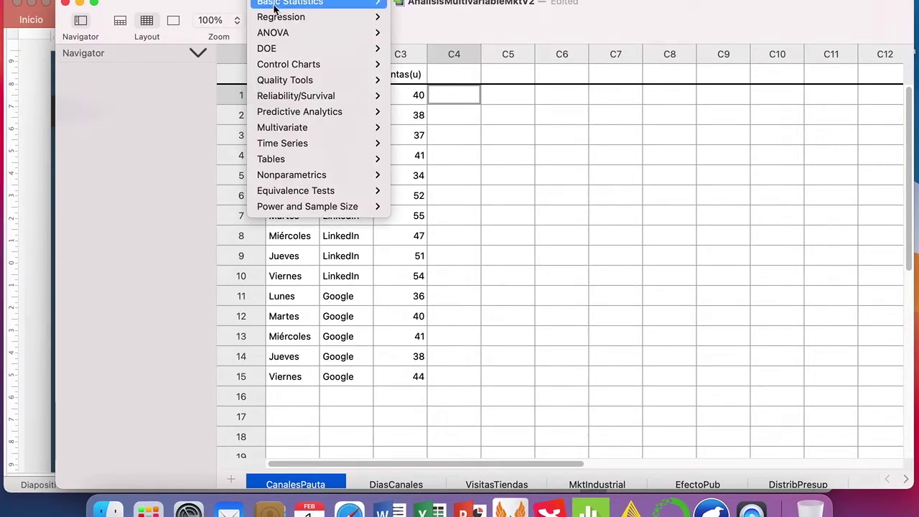
pyautogui.moveTo(278, 36)
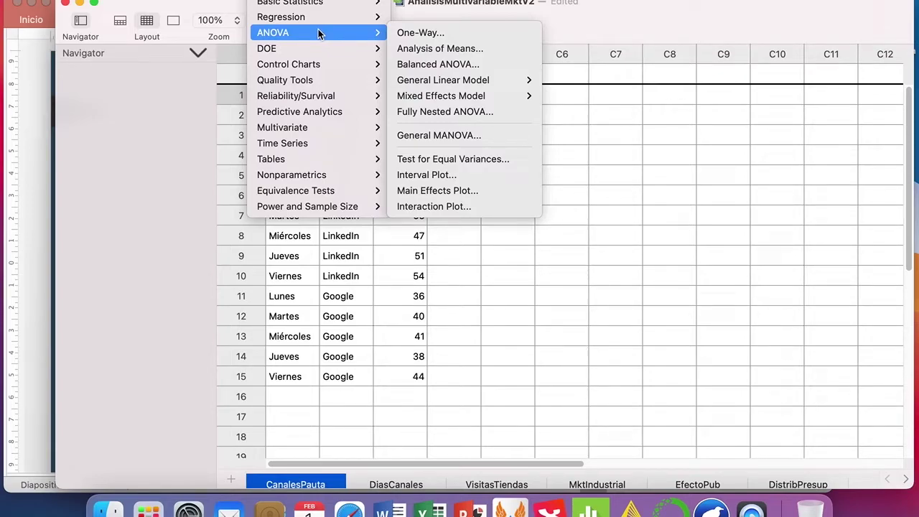
pyautogui.click(434, 33)
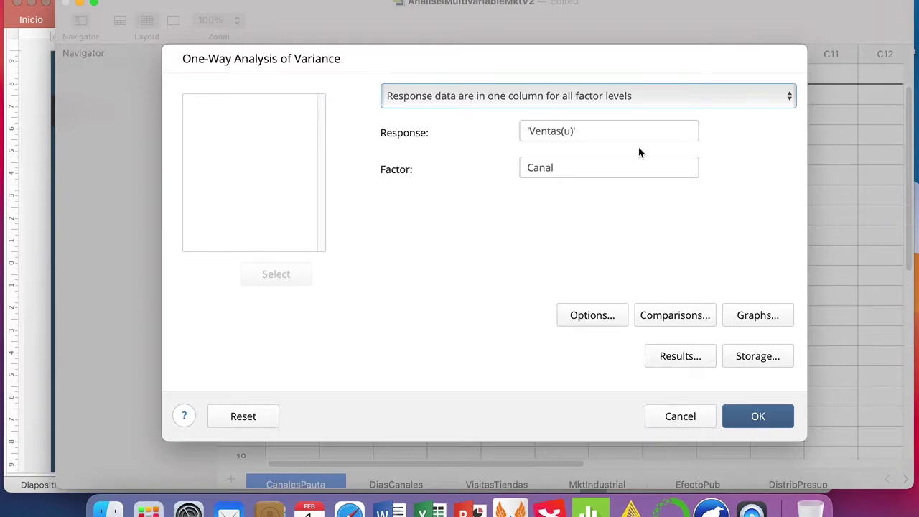
pyautogui.click(607, 136)
pyautogui.hotkey('shift', 'Left')
pyautogui.hotkey('shift', 'Left')
pyautogui.hotkey('shift', 'Left')
pyautogui.hotkey('shift', 'Left')
pyautogui.hotkey('shift', 'Left')
pyautogui.hotkey('shift', 'Left')
pyautogui.hotkey('shift', 'Left')
pyautogui.hotkey('shift', 'Left')
pyautogui.hotkey('shift', 'Left')
pyautogui.hotkey('shift', 'Left')
pyautogui.hotkey('shift', 'Left')
pyautogui.press('BackSpace')
pyautogui.click(562, 165)
pyautogui.moveTo(562, 164); pyautogui.dragTo(508, 167)
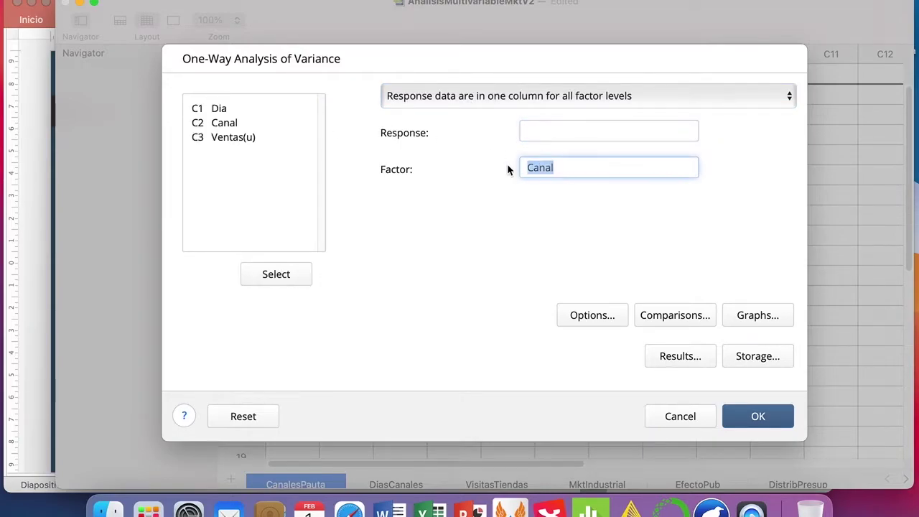
pyautogui.press('BackSpace')
# Assign Ventas(u) as the response and Dia as the factor of the one-way ANOVA
pyautogui.click(541, 130)
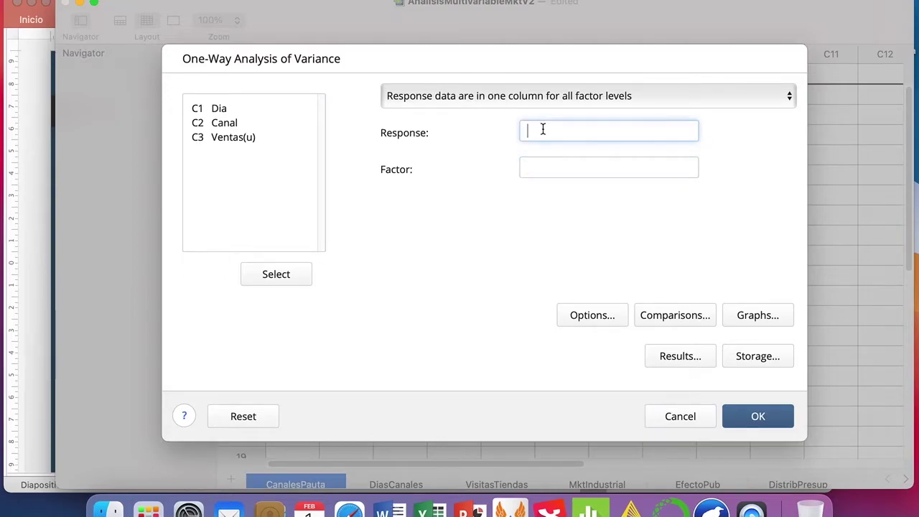
pyautogui.doubleClick(229, 139)
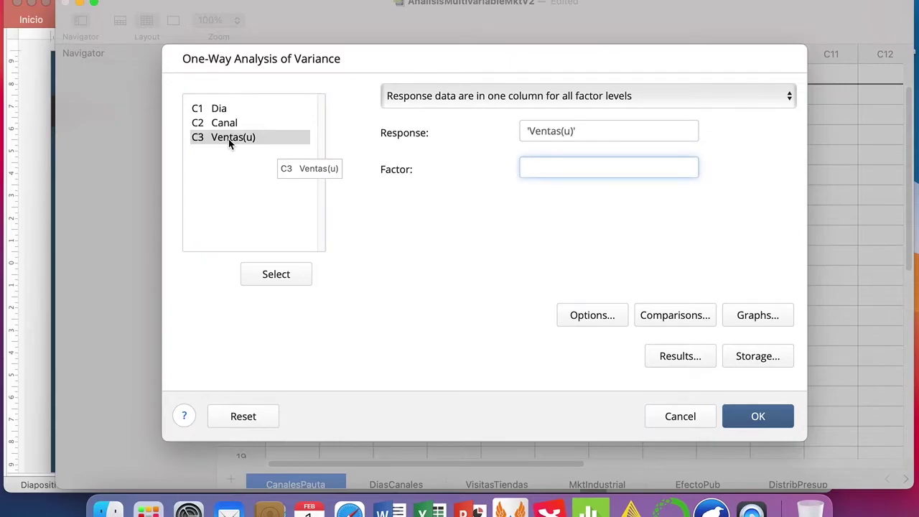
pyautogui.doubleClick(224, 109)
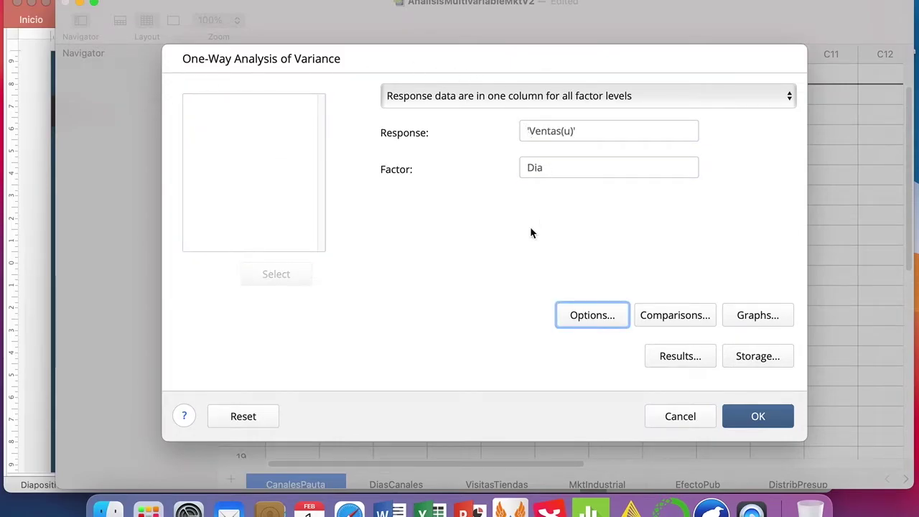
# Run the ANOVA assuming equal variances, with a 95 confidence level and a two-sided confidence interval
pyautogui.click(594, 321)
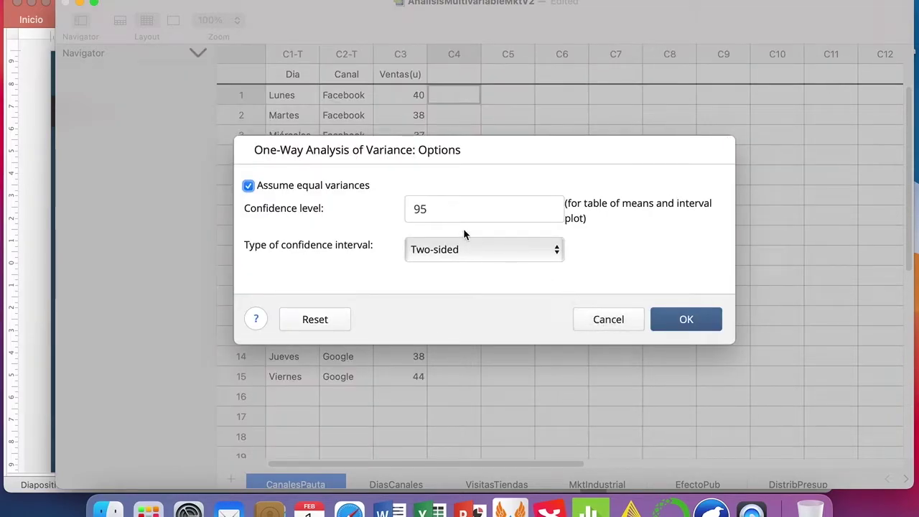
pyautogui.click(452, 211)
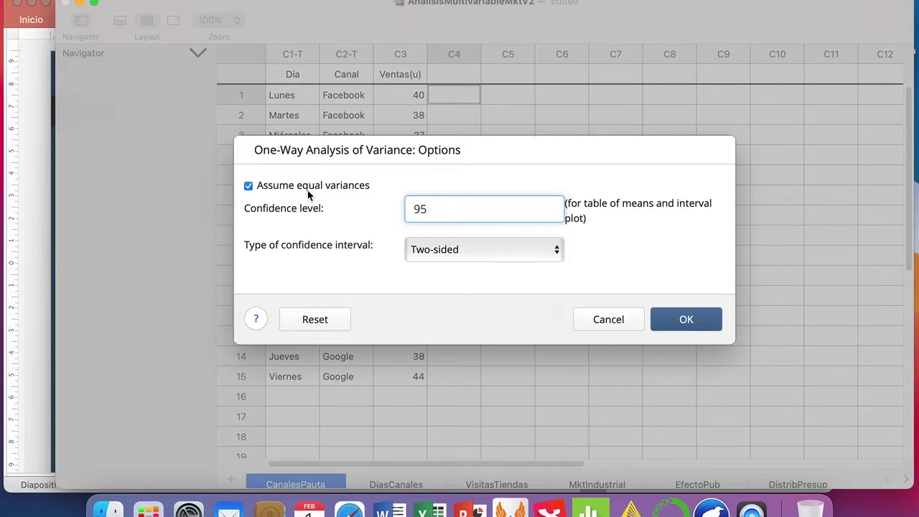
pyautogui.click(682, 321)
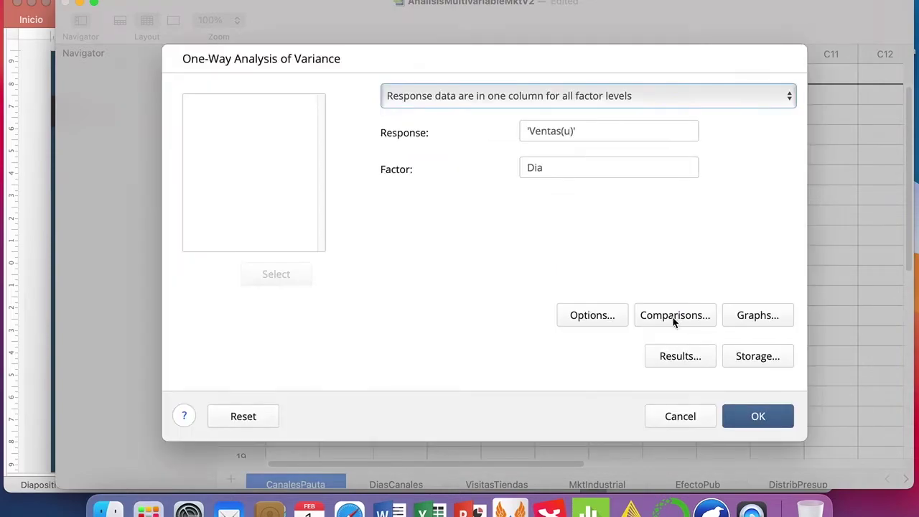
pyautogui.click(759, 417)
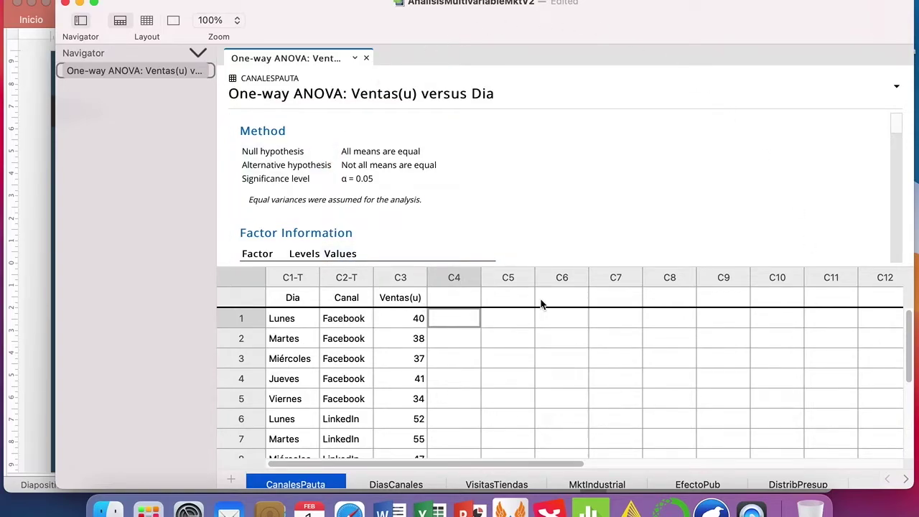
# Switch through the worksheet and split layouts, ending with only the ANOVA output displayed
pyautogui.click(146, 21)
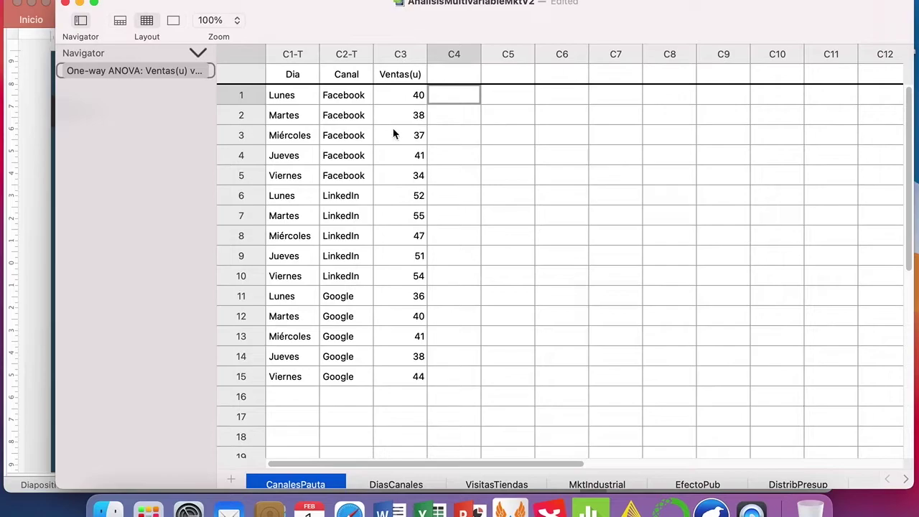
pyautogui.click(173, 20)
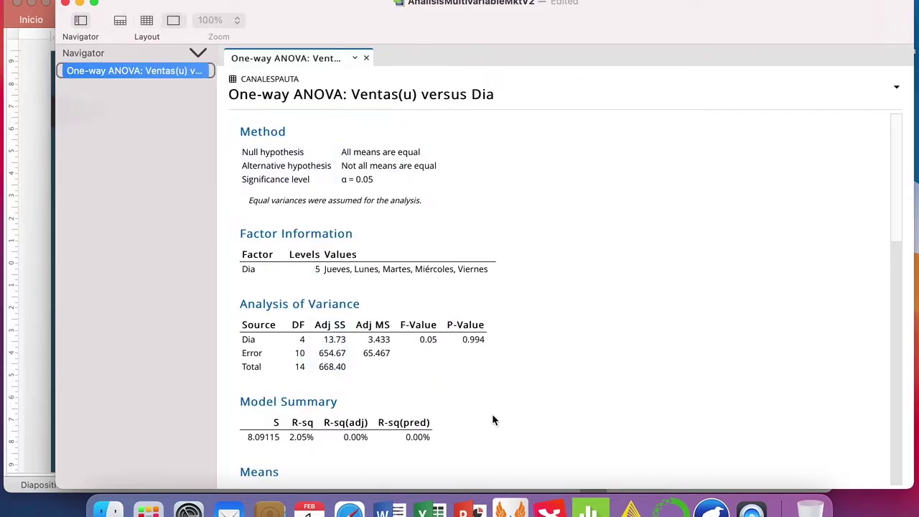
pyautogui.click(120, 21)
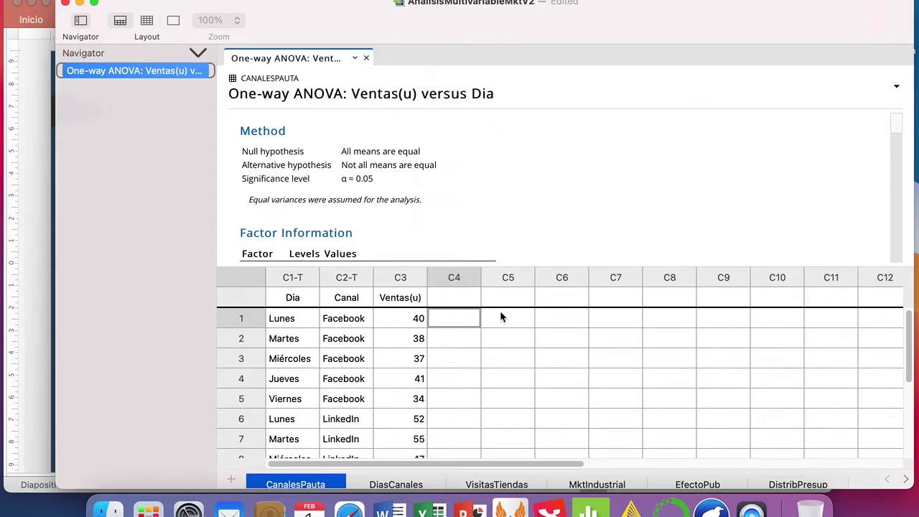
pyautogui.click(173, 23)
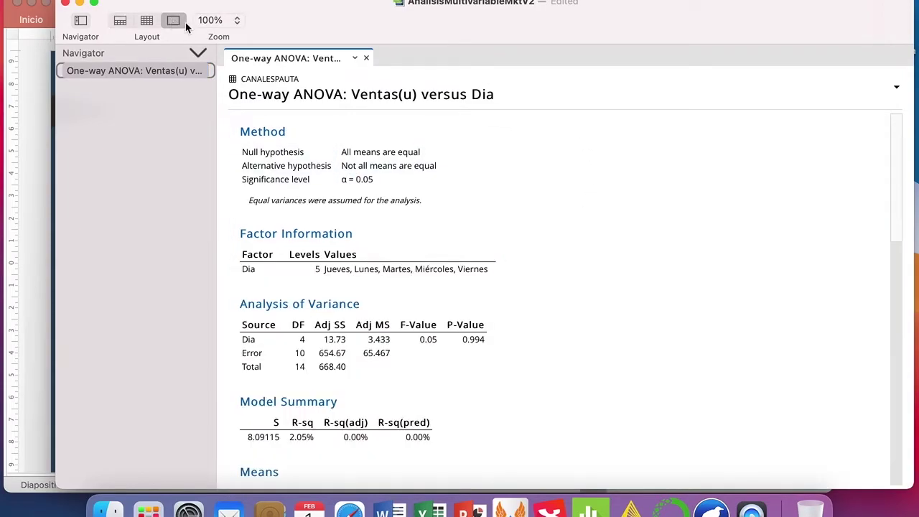
# Examine the hypotheses, the Analysis of Variance P-value, the means by Dia and the interval plot
pyautogui.scroll(-1, 426, 180)
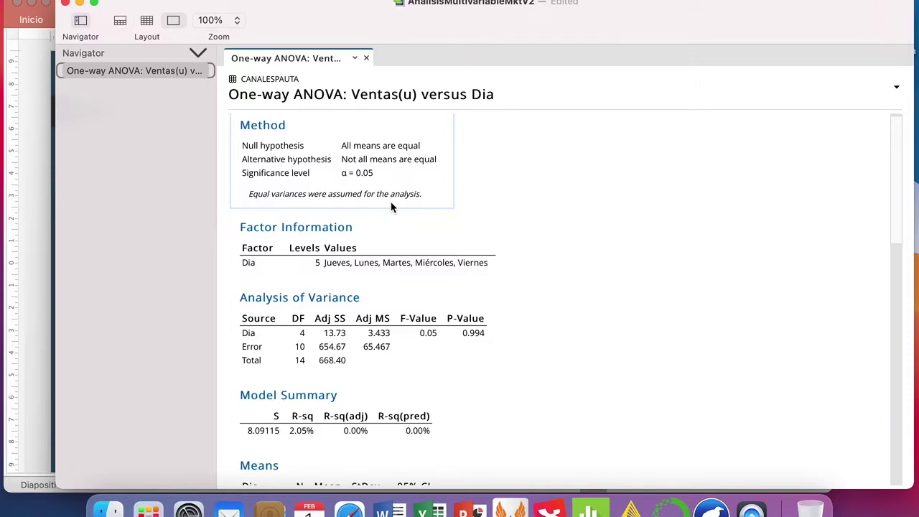
pyautogui.scroll(-3, 431, 251)
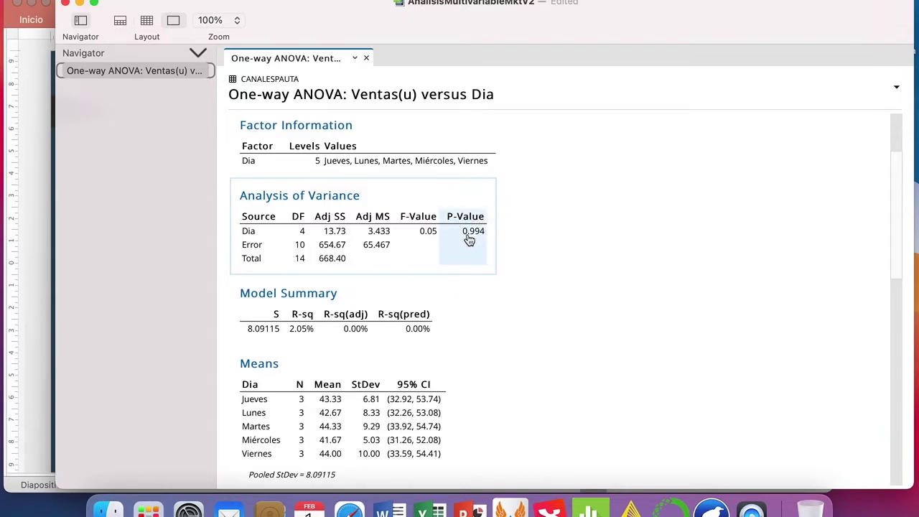
pyautogui.scroll(3, 485, 248)
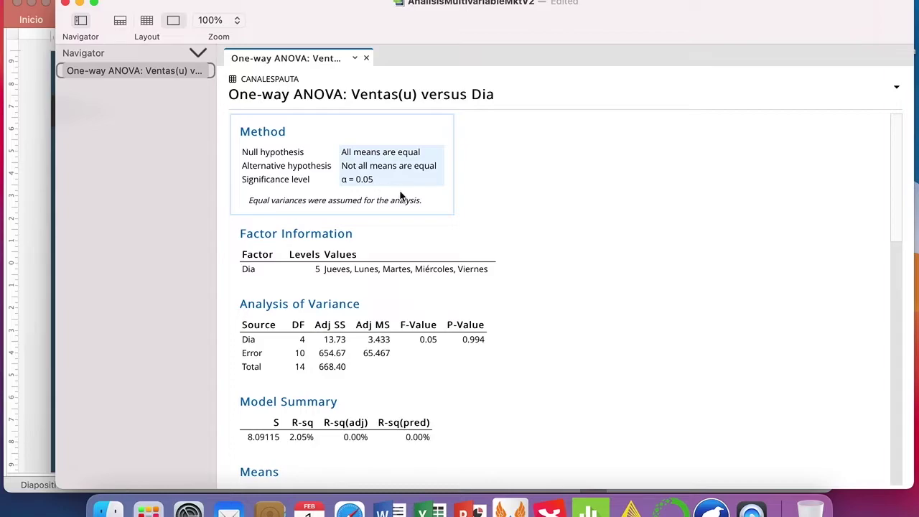
pyautogui.scroll(-5, 583, 413)
pyautogui.scroll(-1, 581, 421)
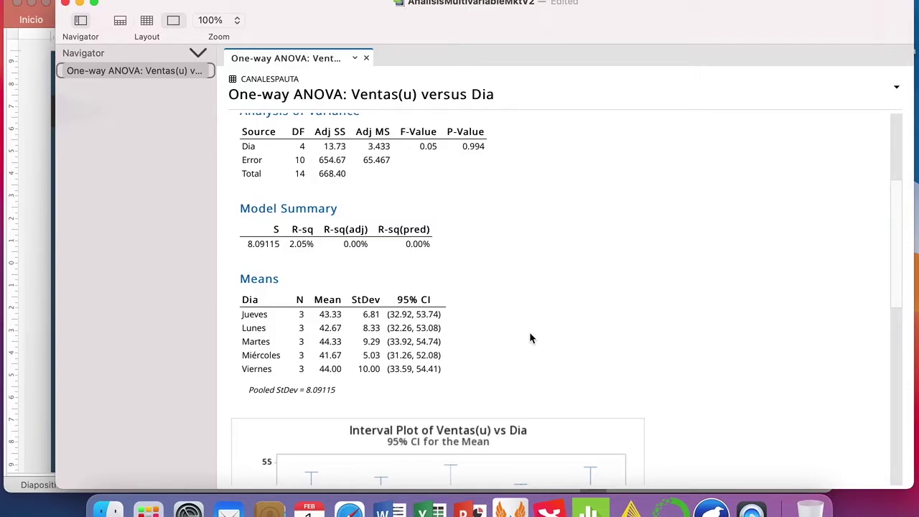
pyautogui.scroll(-3, 529, 338)
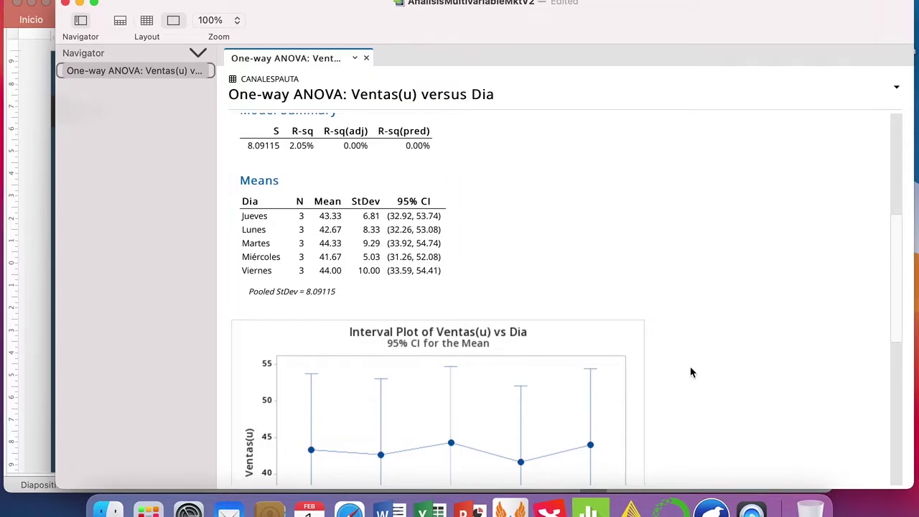
pyautogui.scroll(-5, 691, 371)
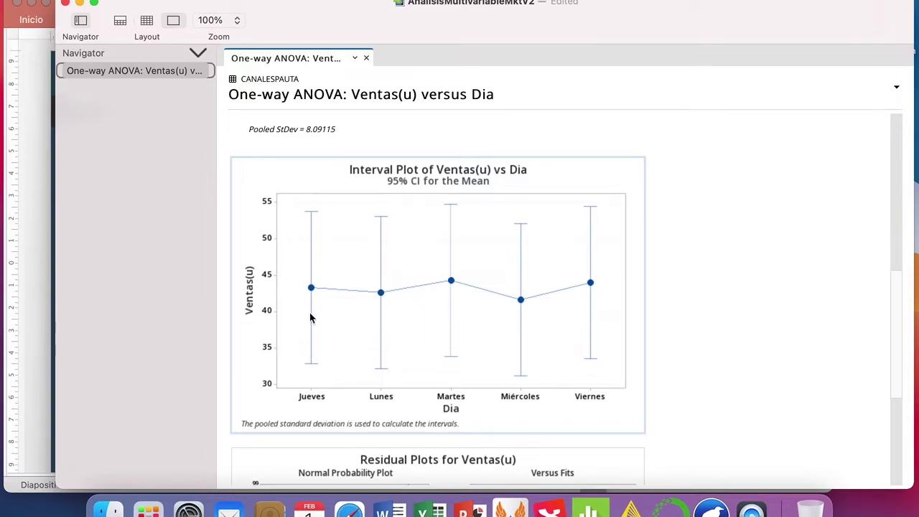
pyautogui.moveTo(312, 290)
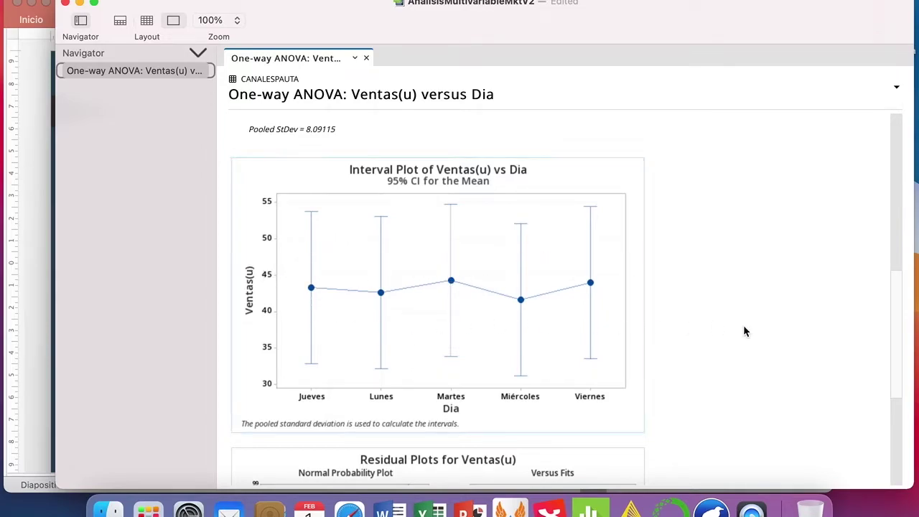
# Review the residual plots for Ventas(u) and recheck the significance level, the variance table and the standard deviations by day
pyautogui.scroll(-4, 744, 335)
pyautogui.scroll(-2, 744, 343)
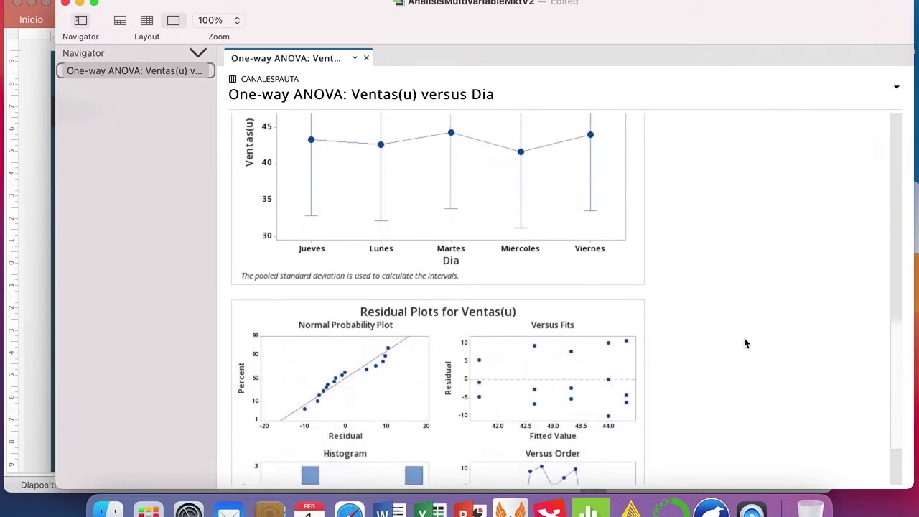
pyautogui.scroll(5, 744, 343)
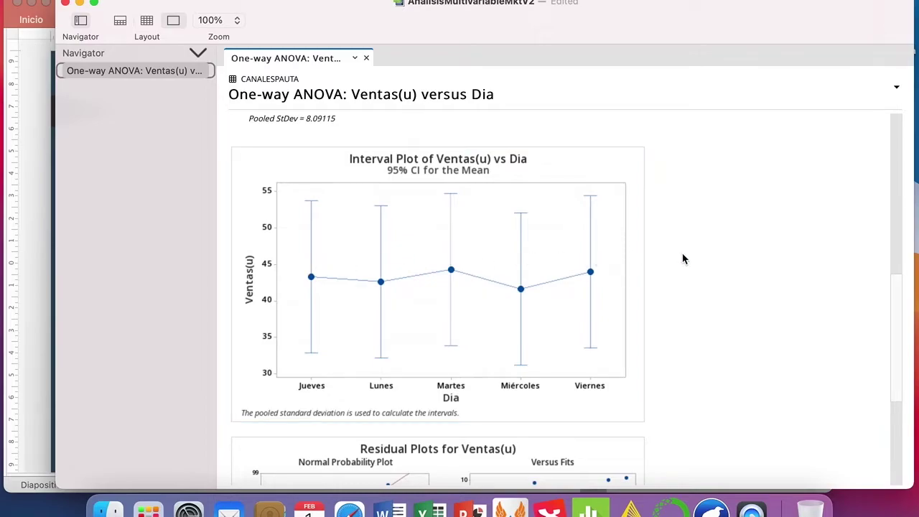
pyautogui.scroll(10, 695, 265)
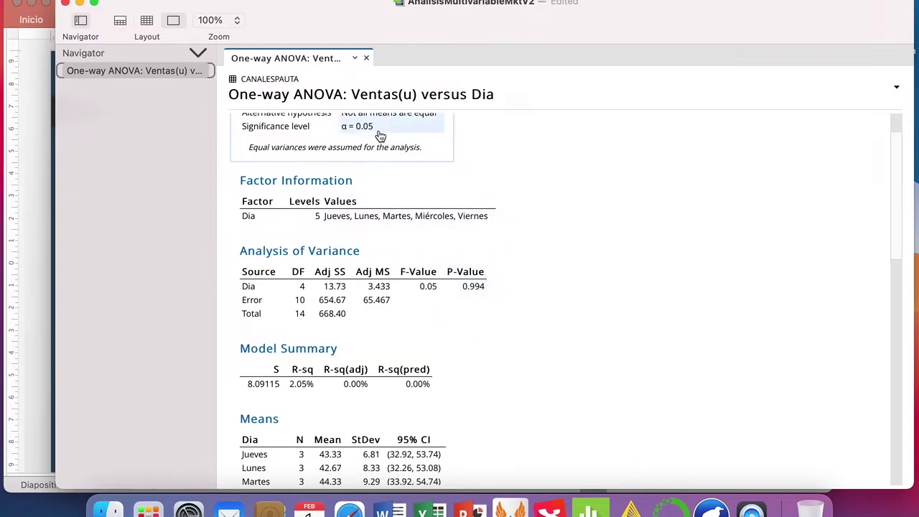
pyautogui.scroll(-10, 704, 392)
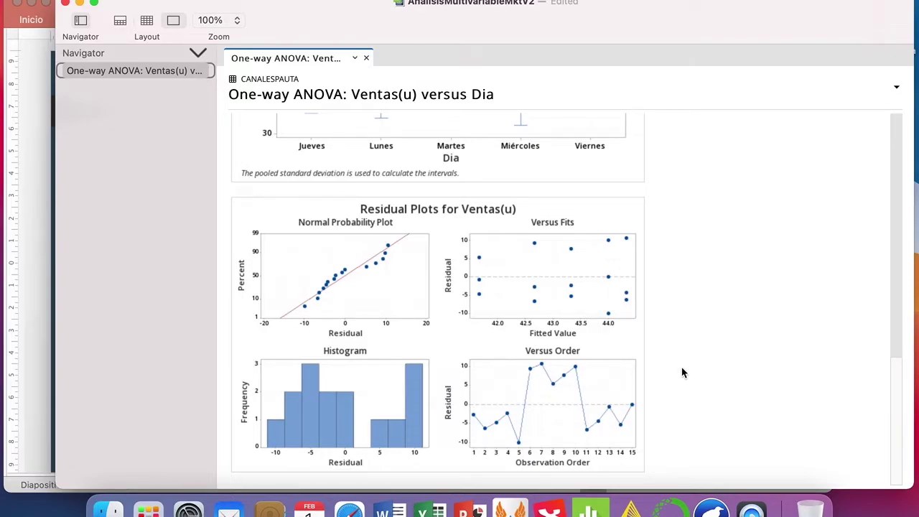
pyautogui.scroll(10, 711, 356)
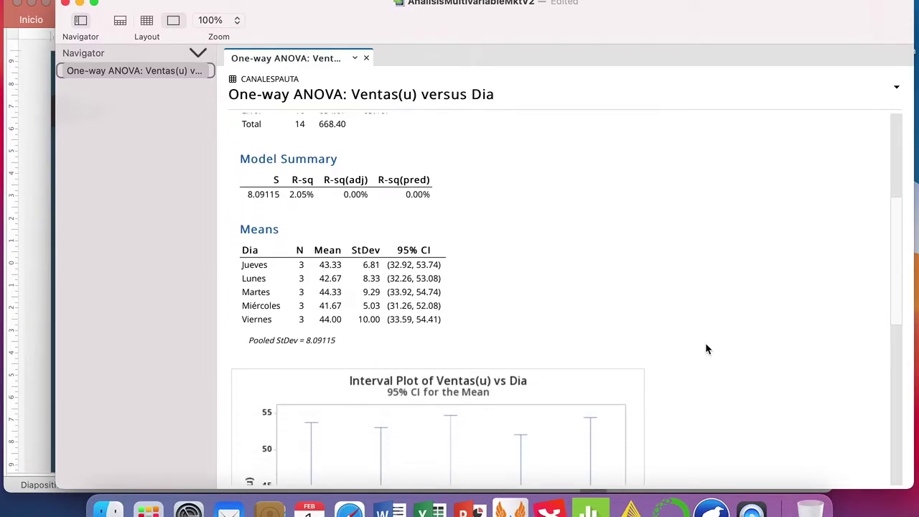
pyautogui.scroll(-2, 707, 349)
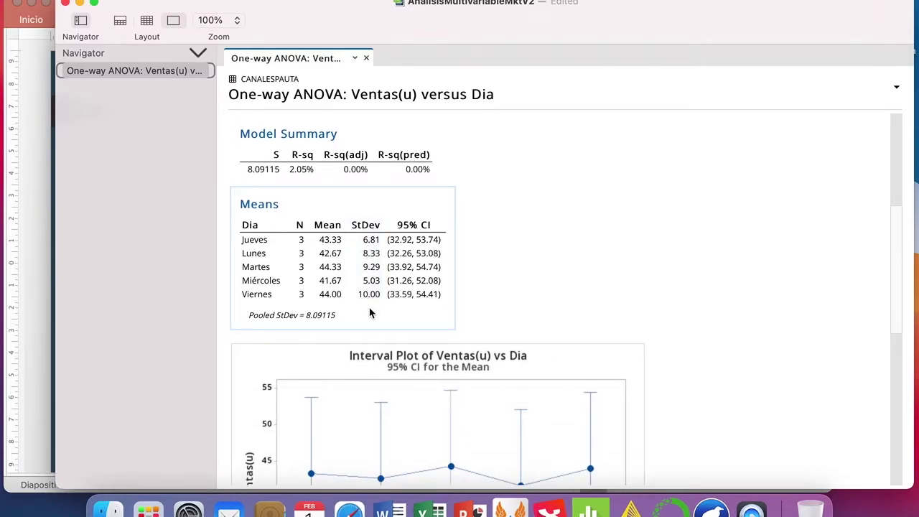
pyautogui.scroll(5, 599, 294)
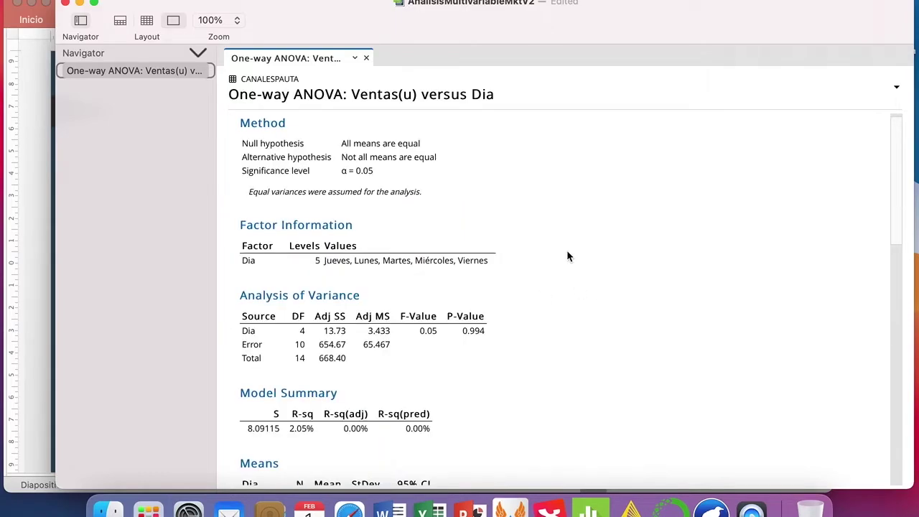
# Rerun the one-way ANOVA of Ventas(u) by Dia without assuming equal variances
pyautogui.click(259, 1)
pyautogui.click(259, 0)
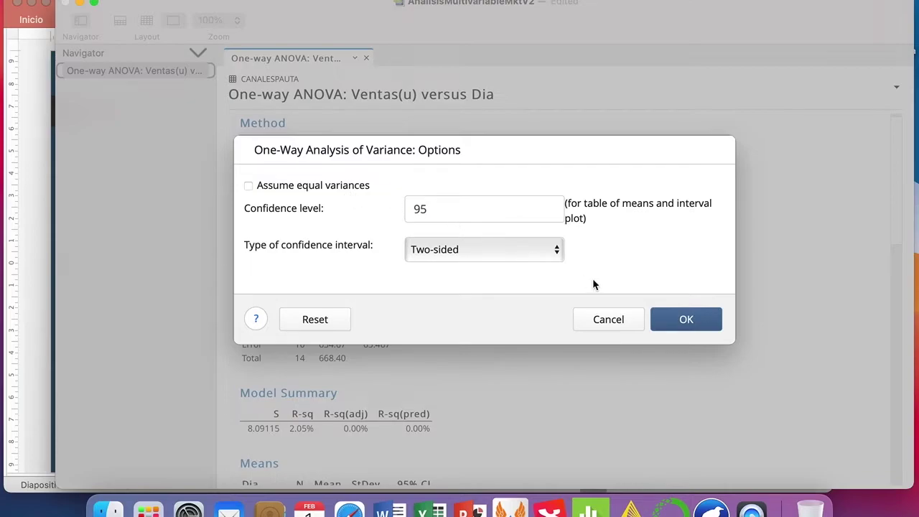
pyautogui.click(687, 321)
pyautogui.click(758, 416)
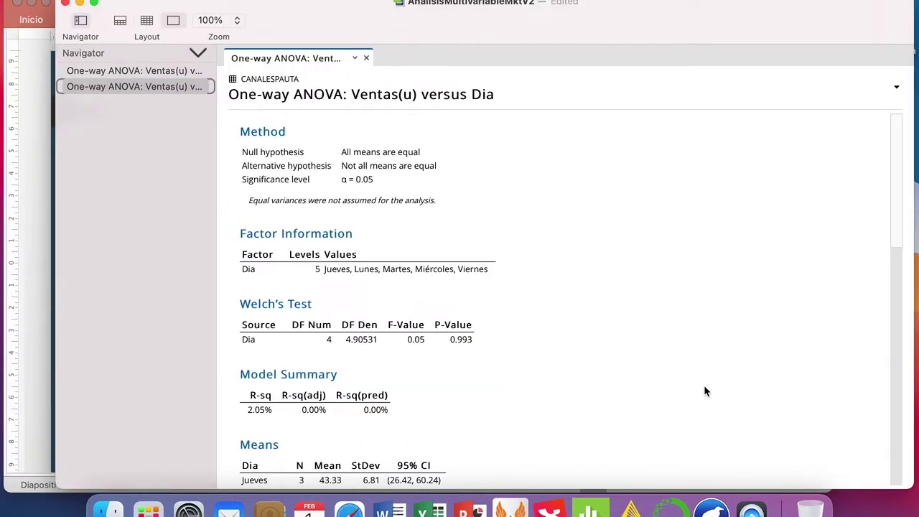
# Compare the Welch's Test results with the Analysis of Variance table from the earlier equal-variances run
pyautogui.scroll(-4, 580, 305)
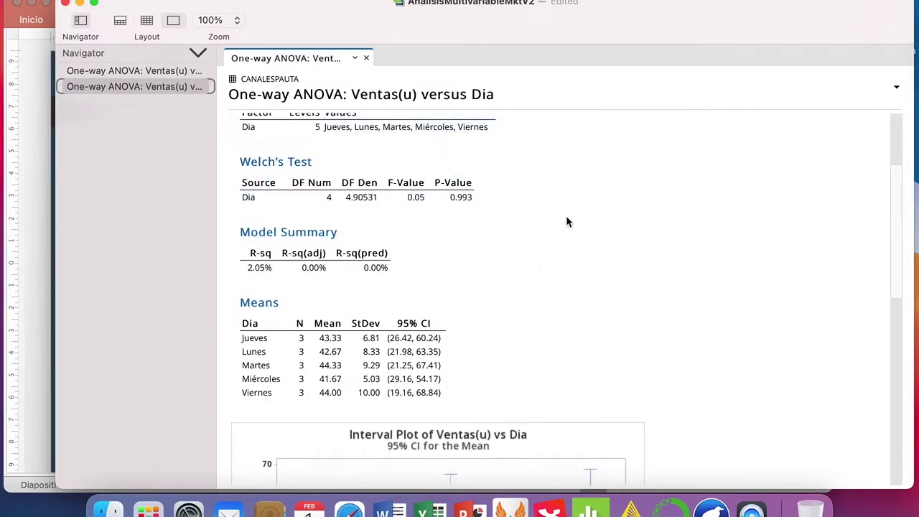
pyautogui.scroll(2, 567, 222)
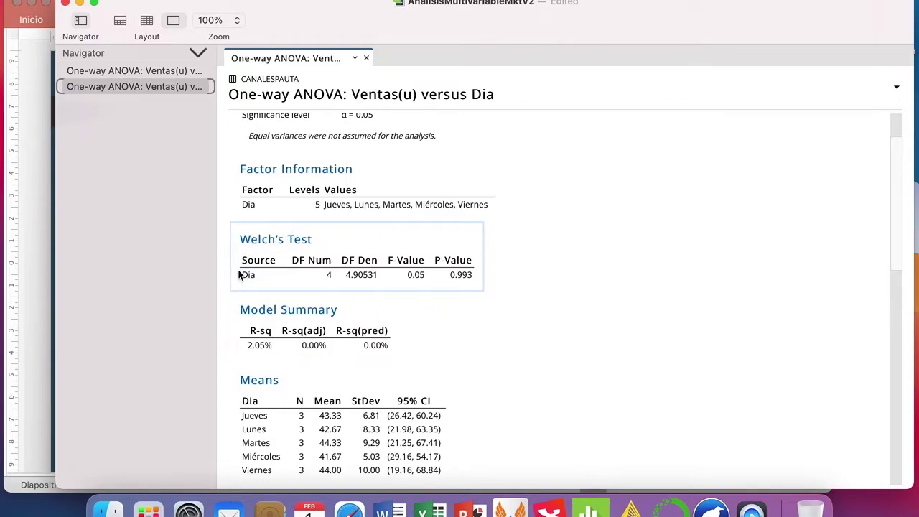
pyautogui.click(159, 71)
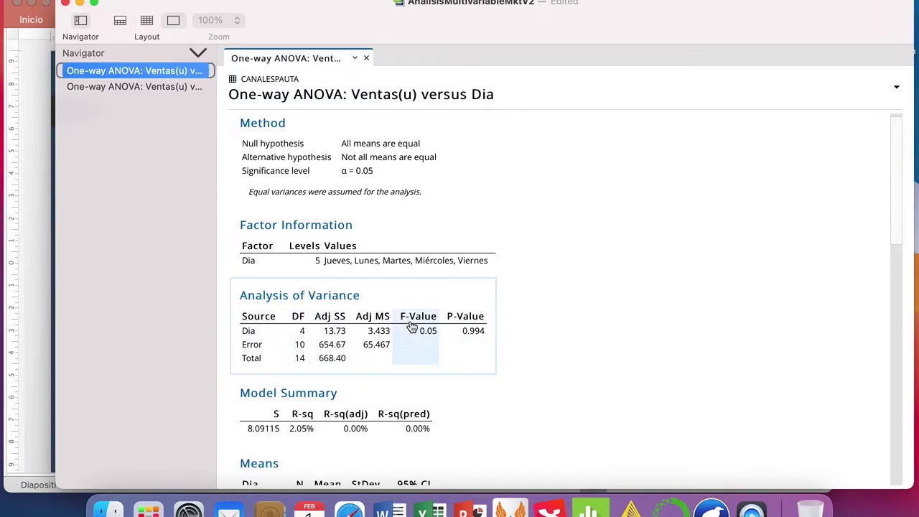
pyautogui.click(169, 86)
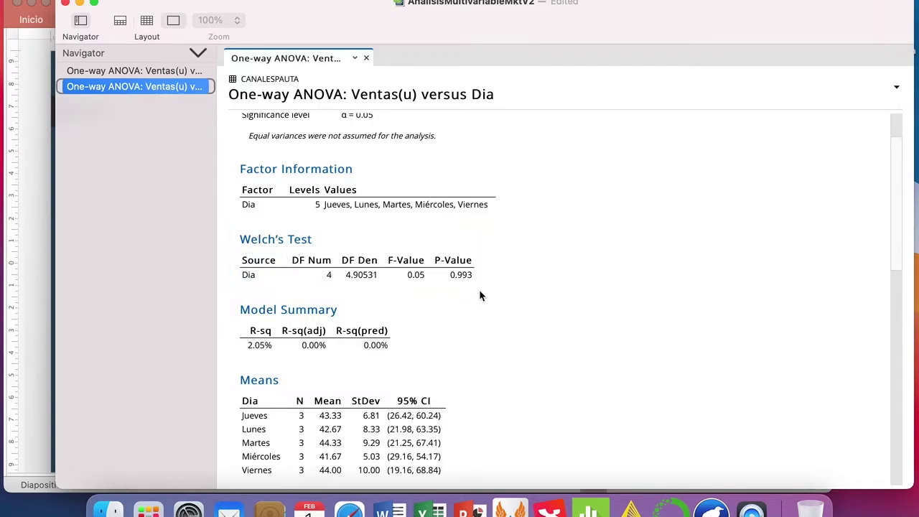
# Review the Welch's Test table, the interval plot by Dia and the residual plots of the unequal-variances run
pyautogui.scroll(2, 476, 290)
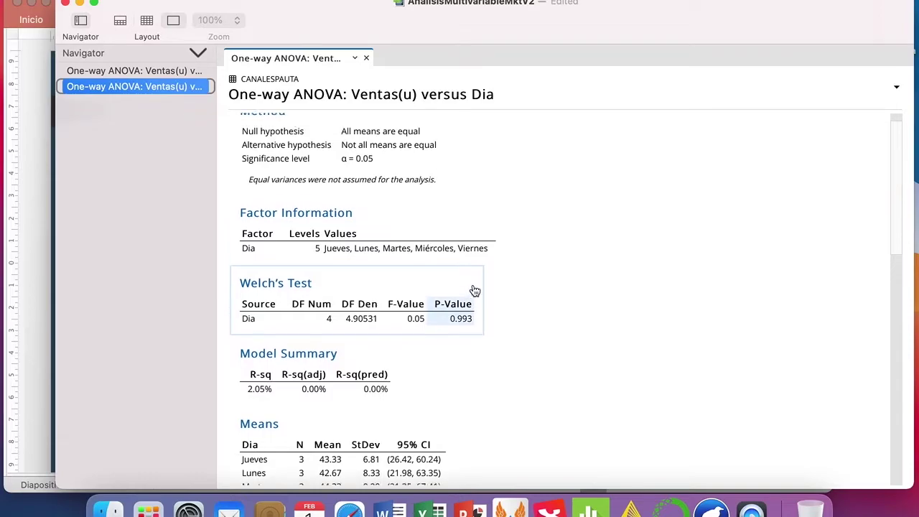
pyautogui.scroll(-5, 583, 342)
pyautogui.scroll(-5, 585, 345)
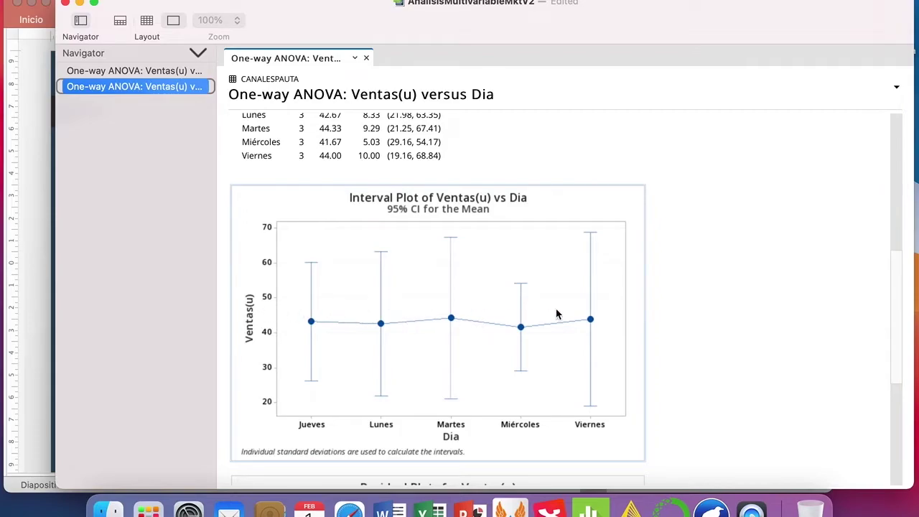
pyautogui.scroll(-5, 716, 334)
pyautogui.scroll(-2, 716, 335)
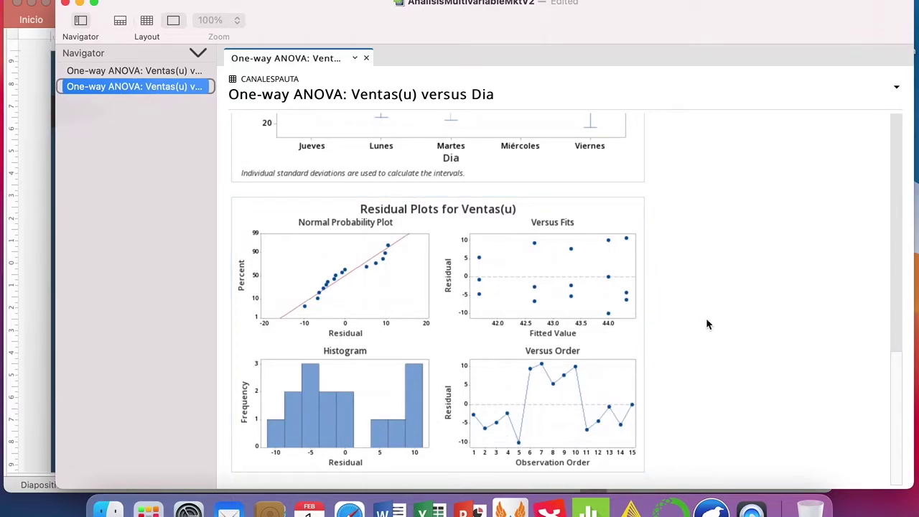
pyautogui.scroll(15, 711, 324)
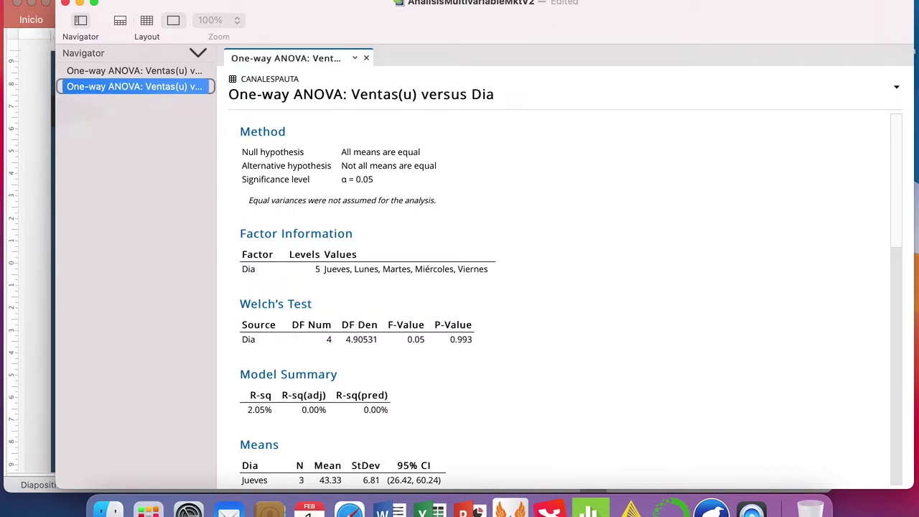
# Set up another one-way ANOVA with Ventas(u) as the response and Canal replacing Dia as the factor
pyautogui.click(263, 0)
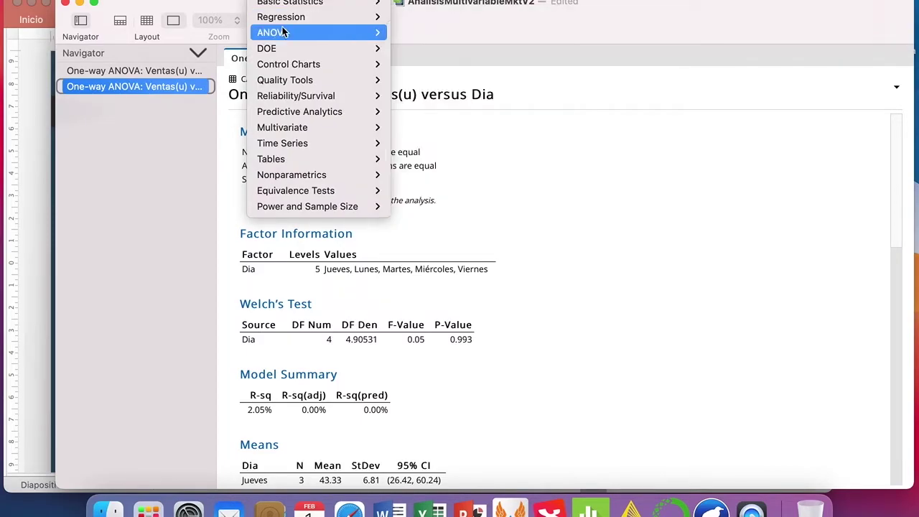
pyautogui.moveTo(283, 33)
pyautogui.click(421, 32)
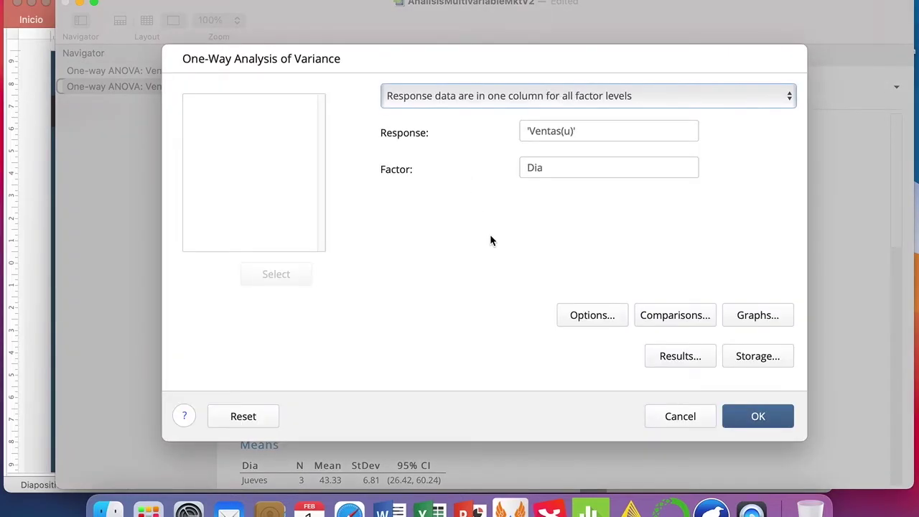
pyautogui.click(593, 131)
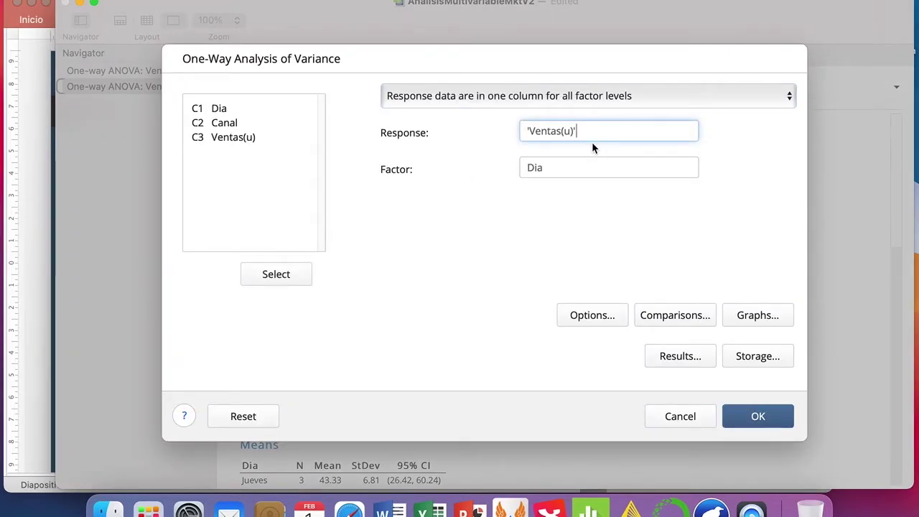
pyautogui.click(573, 167)
pyautogui.moveTo(572, 166); pyautogui.dragTo(513, 173)
pyautogui.press('BackSpace')
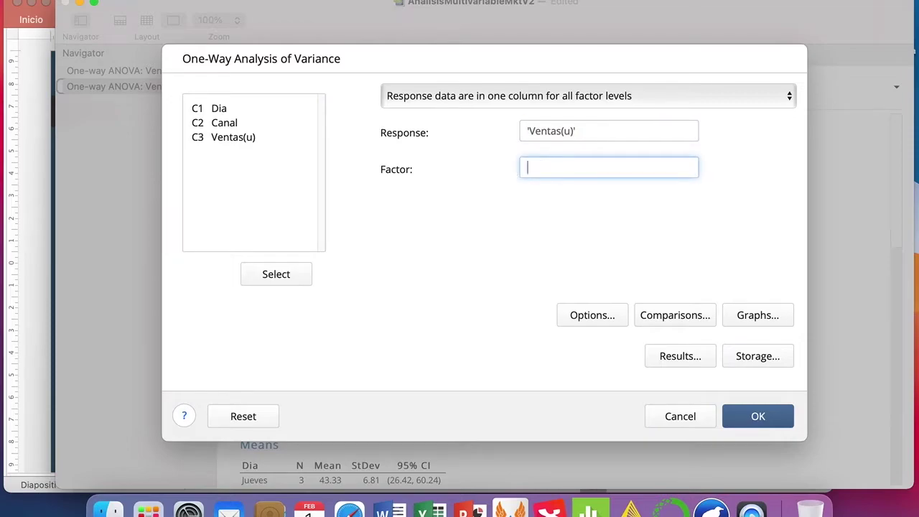
pyautogui.doubleClick(229, 121)
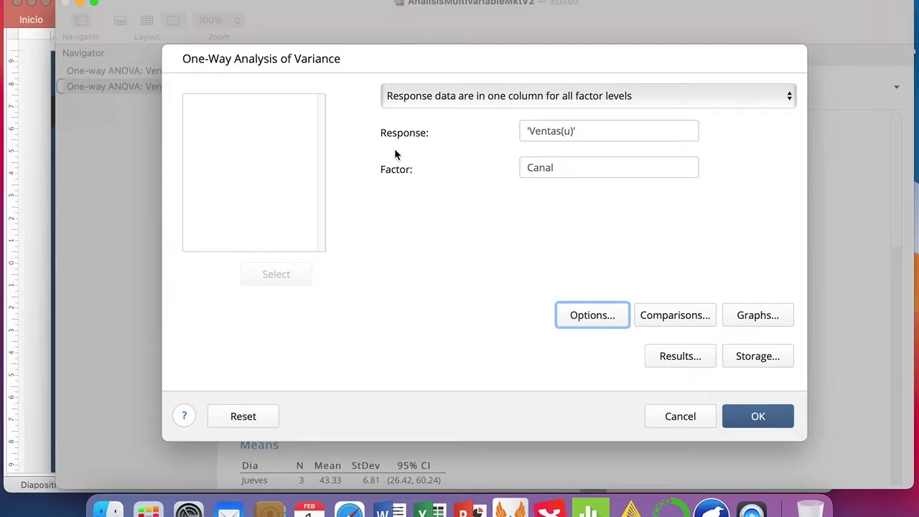
# Turn on the assumption of equal variances and run the one-way ANOVA by Canal
pyautogui.click(593, 316)
pyautogui.click(249, 188)
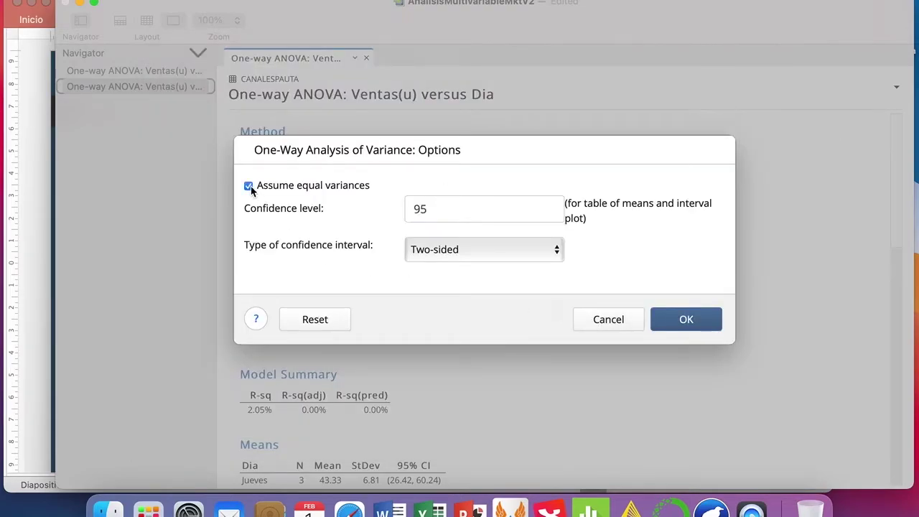
pyautogui.click(695, 322)
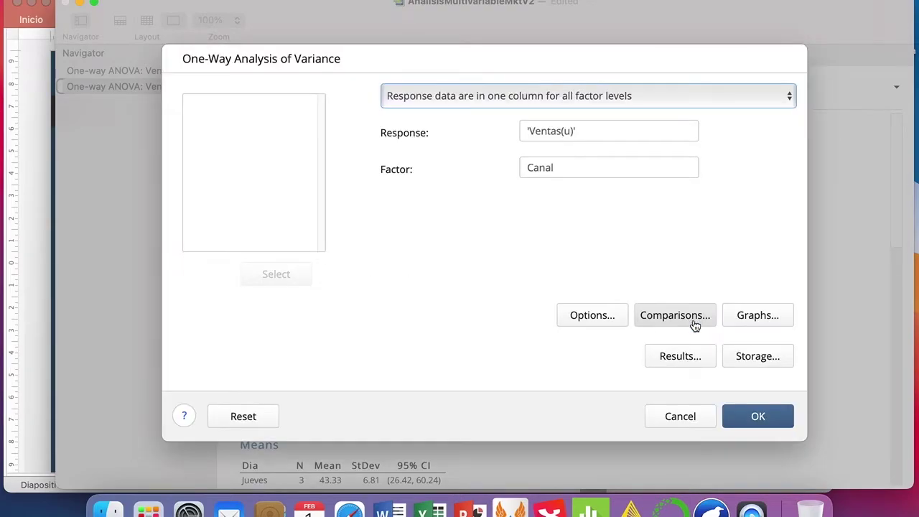
pyautogui.click(763, 427)
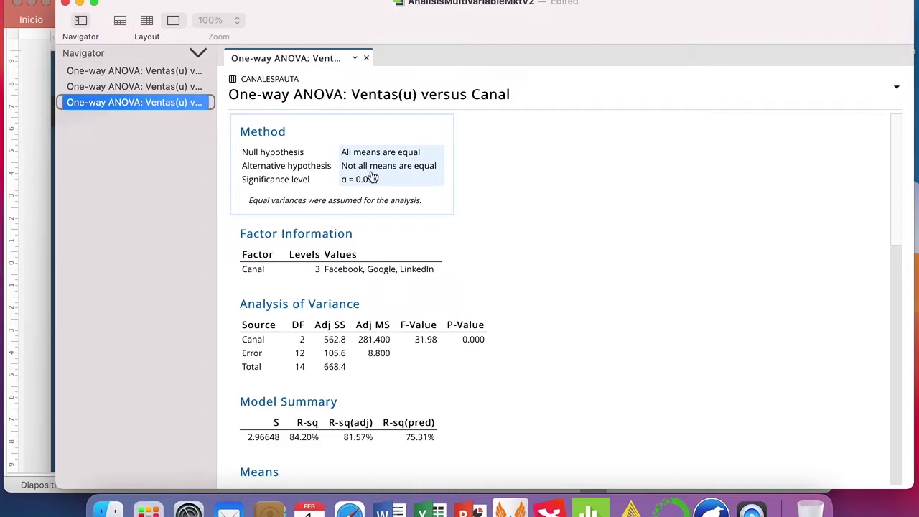
# Examine the Analysis of Variance P-value, the means by Canal, the interval plot and the residual plots
pyautogui.scroll(-3, 508, 223)
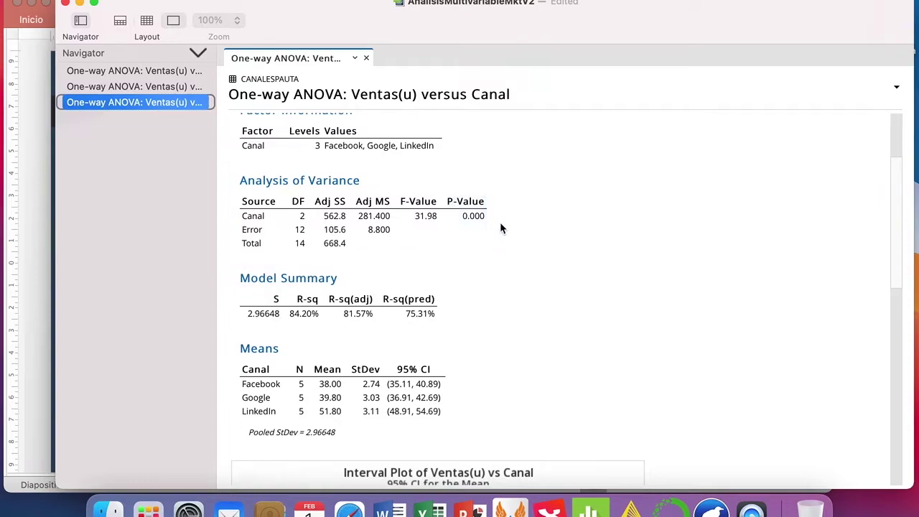
pyautogui.scroll(4, 494, 224)
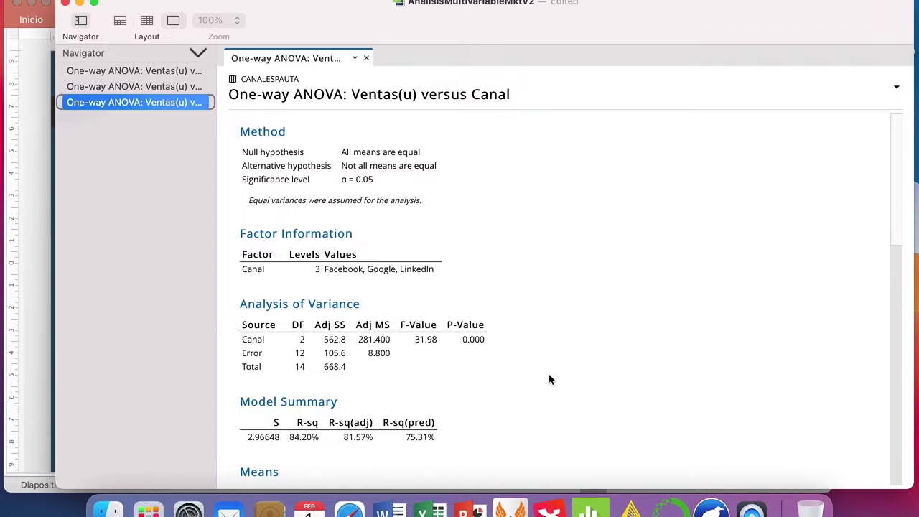
pyautogui.scroll(-10, 549, 379)
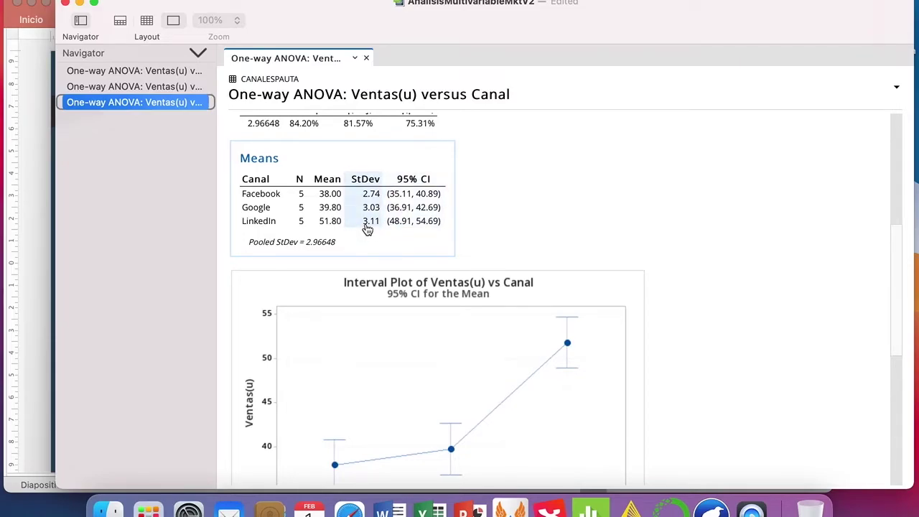
pyautogui.scroll(-5, 369, 231)
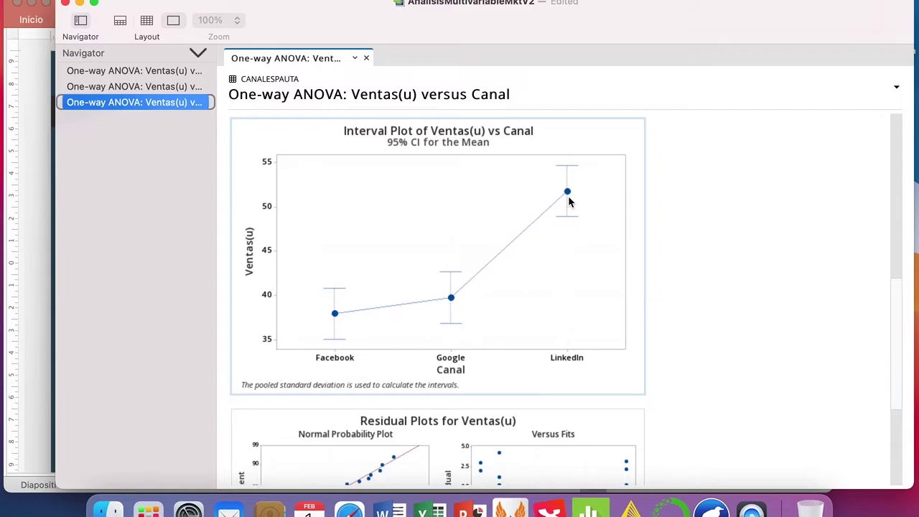
pyautogui.scroll(-5, 718, 359)
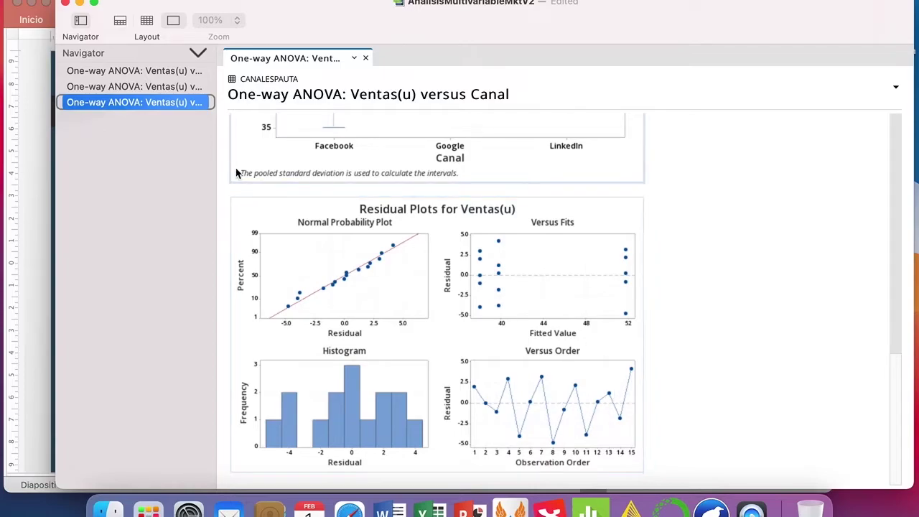
# Compare the residual plots of the first Dia run with those of the Canal run, and recheck the Canal variance table
pyautogui.click(141, 72)
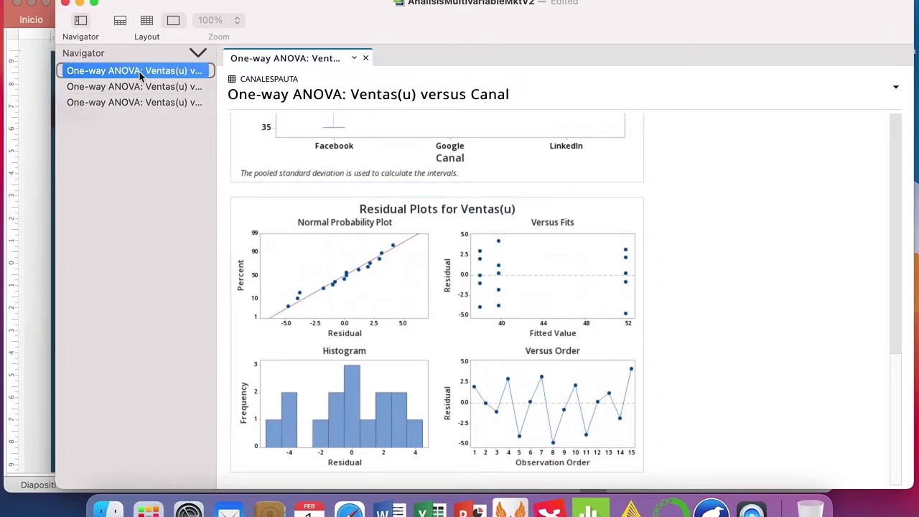
pyautogui.scroll(-10, 541, 371)
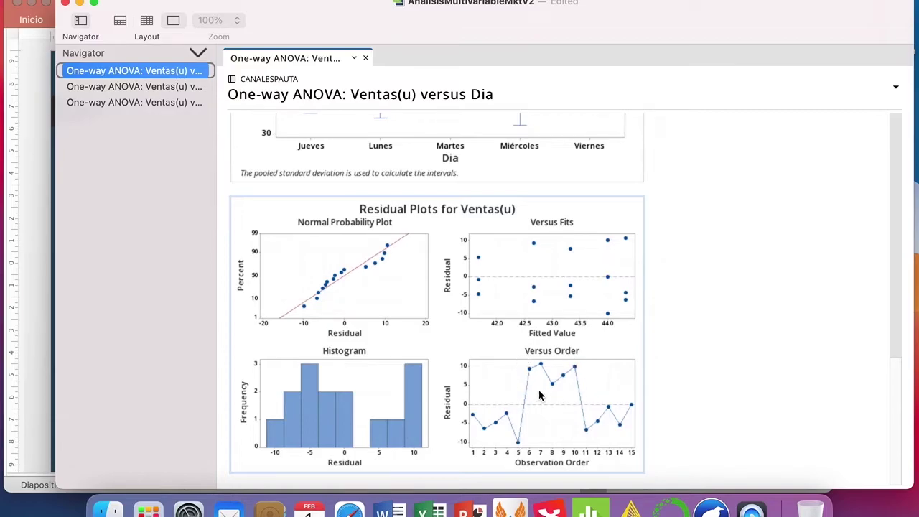
pyautogui.click(138, 101)
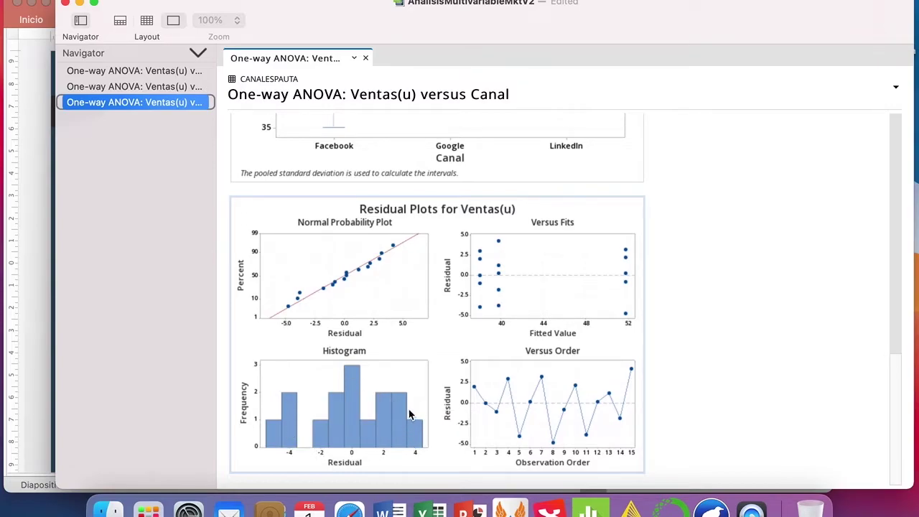
pyautogui.scroll(8, 724, 331)
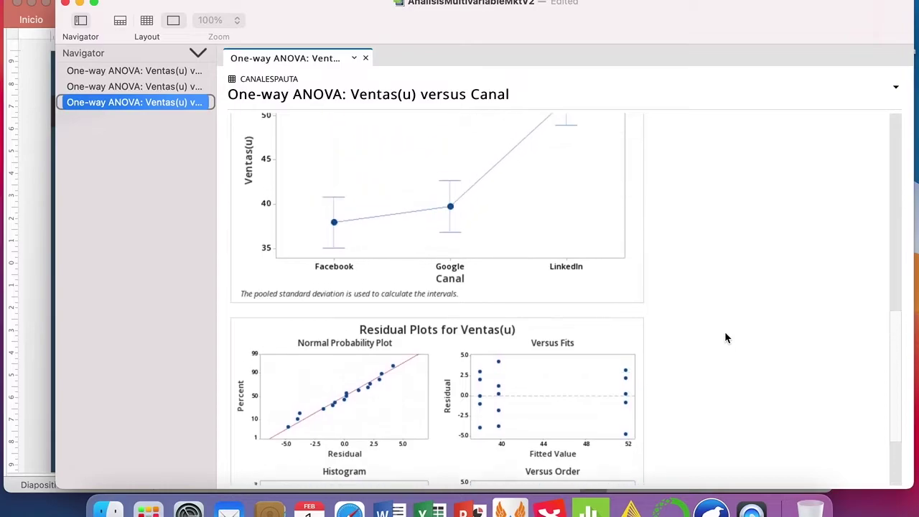
pyautogui.scroll(10, 726, 338)
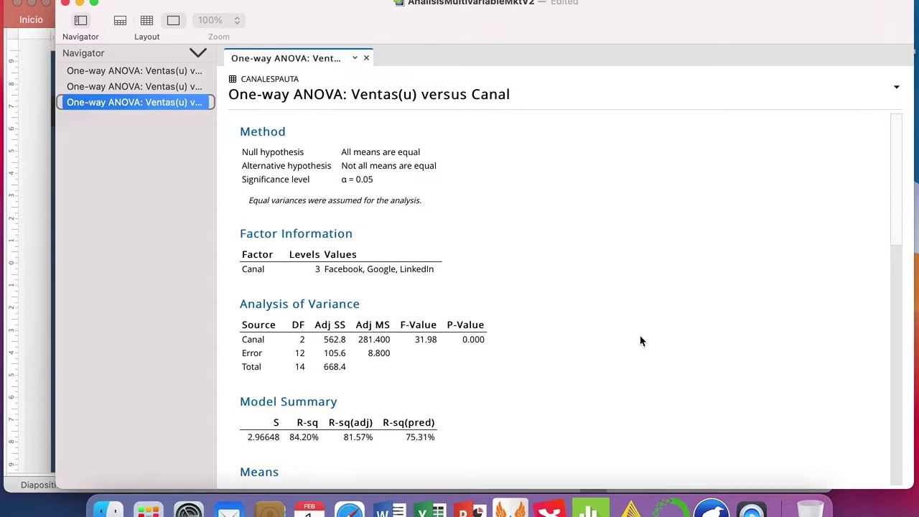
# Switch to the DiasCanales worksheet and look over its Dia, Canal and Ventas(u) data
pyautogui.click(146, 20)
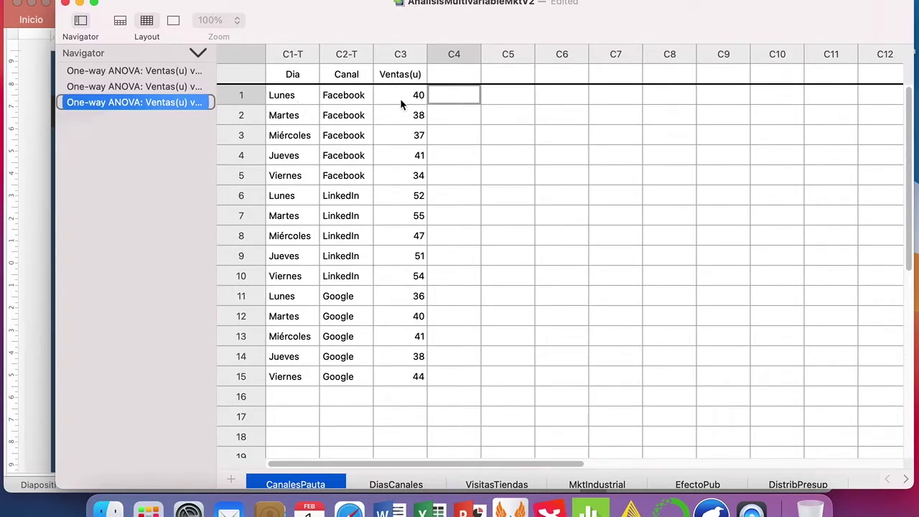
pyautogui.click(395, 483)
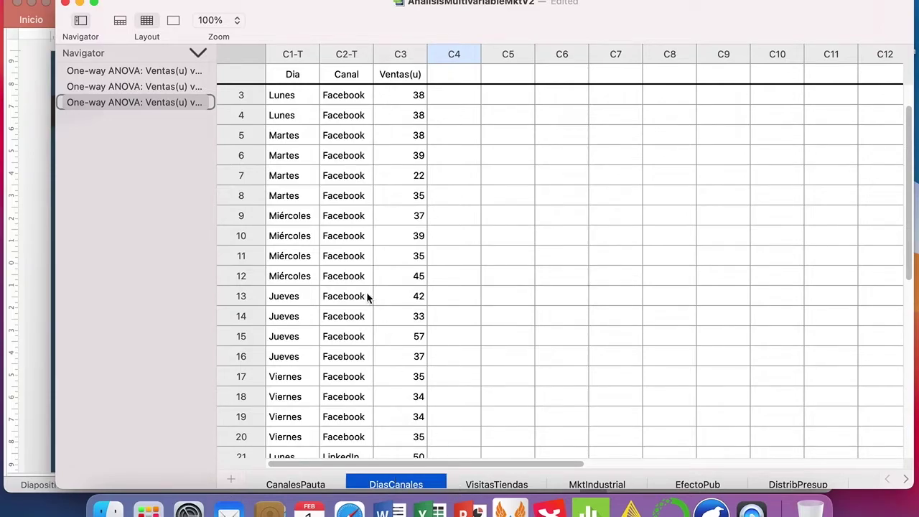
pyautogui.scroll(2, 366, 280)
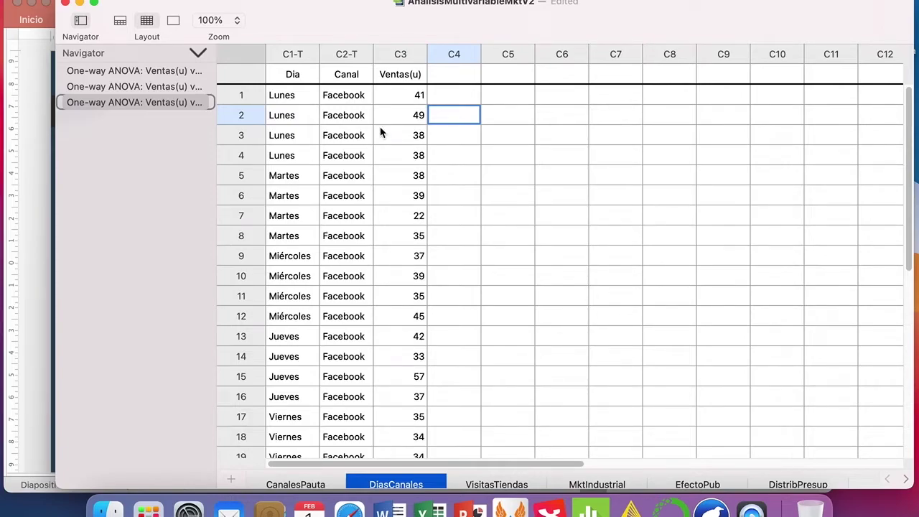
# Run a one-way ANOVA of Ventas(u) by Canal on the DiasCanales data, assuming equal variances at 95 confidence, two-sided
pyautogui.click(271, 1)
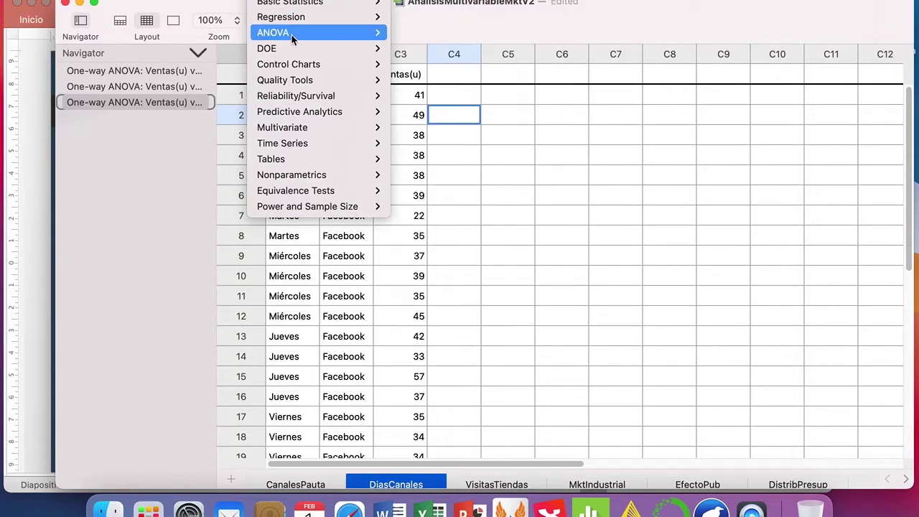
pyautogui.moveTo(290, 35)
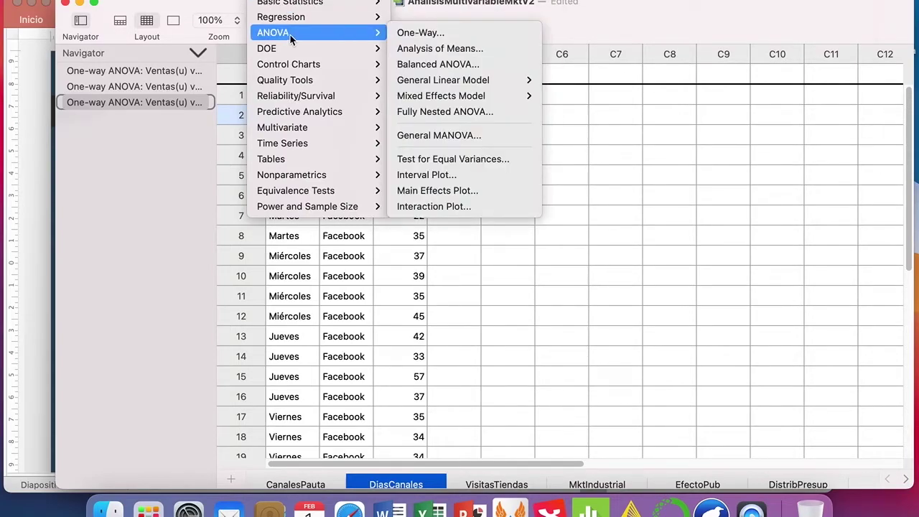
pyautogui.click(440, 36)
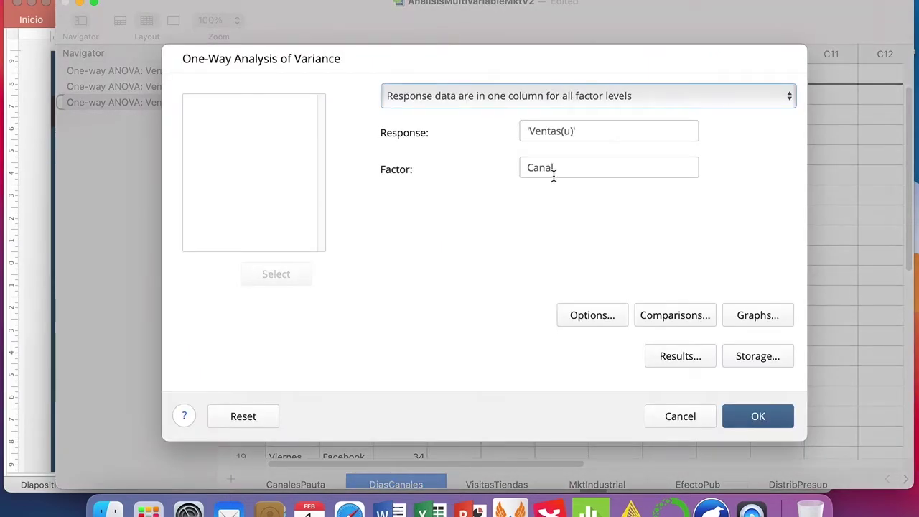
pyautogui.click(553, 173)
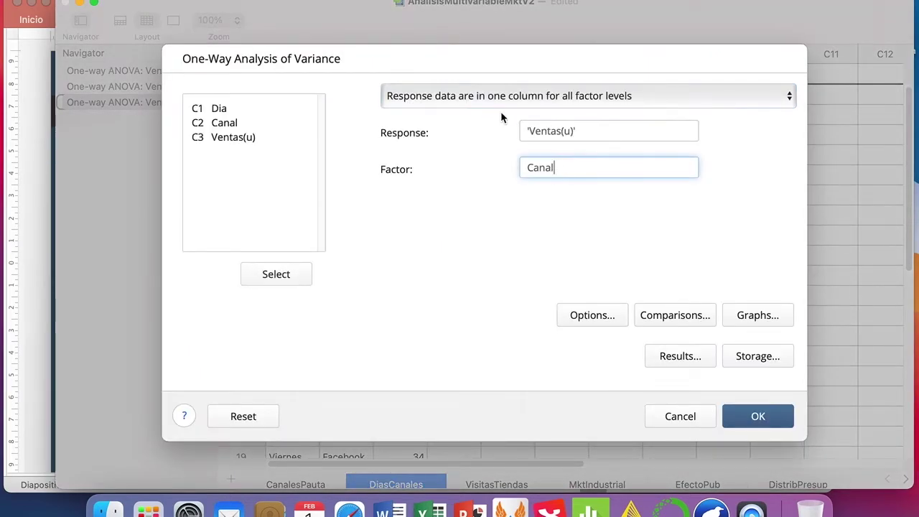
pyautogui.moveTo(556, 169); pyautogui.dragTo(510, 168)
pyautogui.click(565, 168)
pyautogui.click(609, 314)
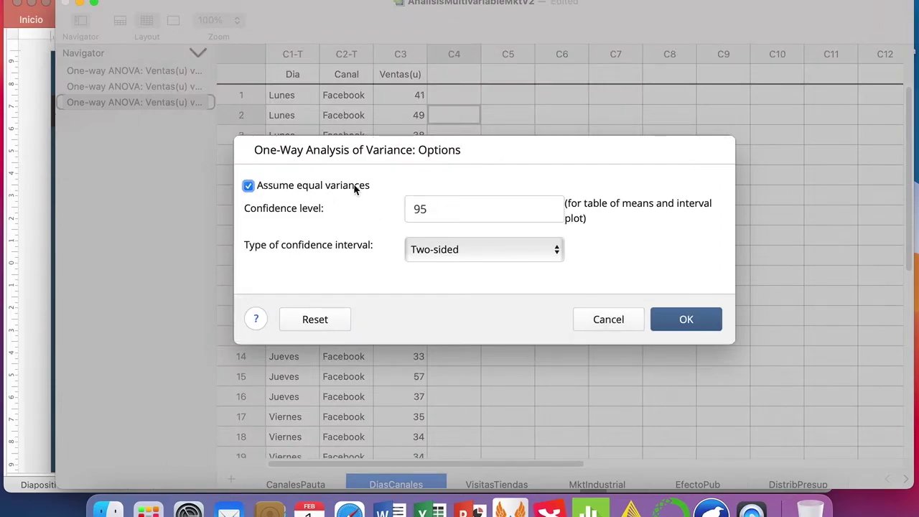
pyautogui.click(688, 325)
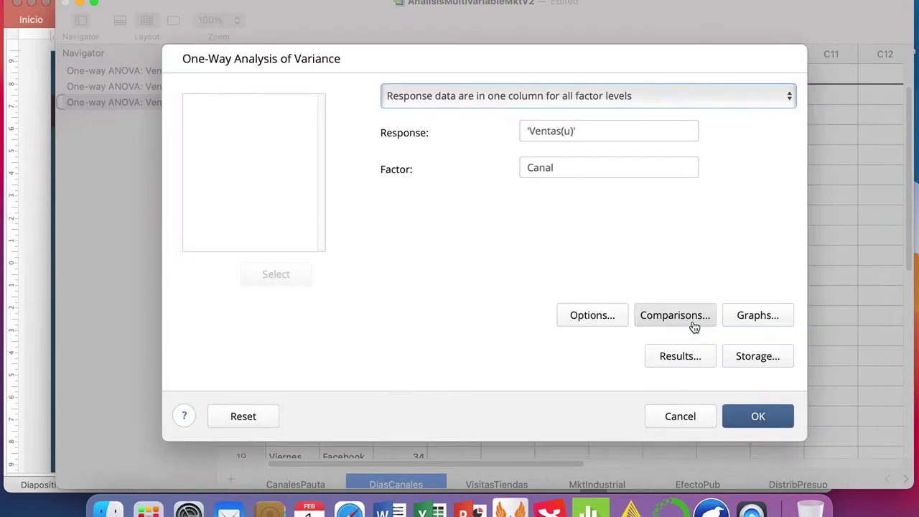
pyautogui.click(764, 422)
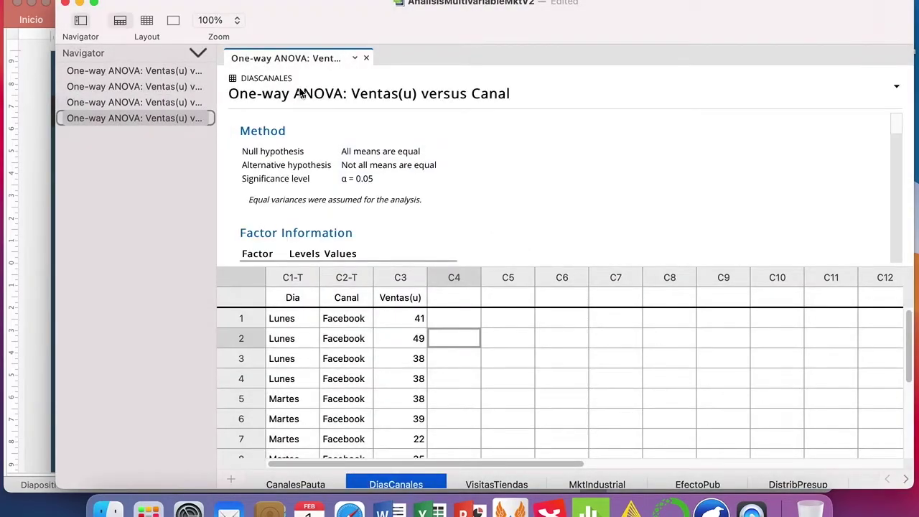
# Show only the output and examine the P-value, model summary and means by Canal for the DiasCanales run
pyautogui.click(176, 27)
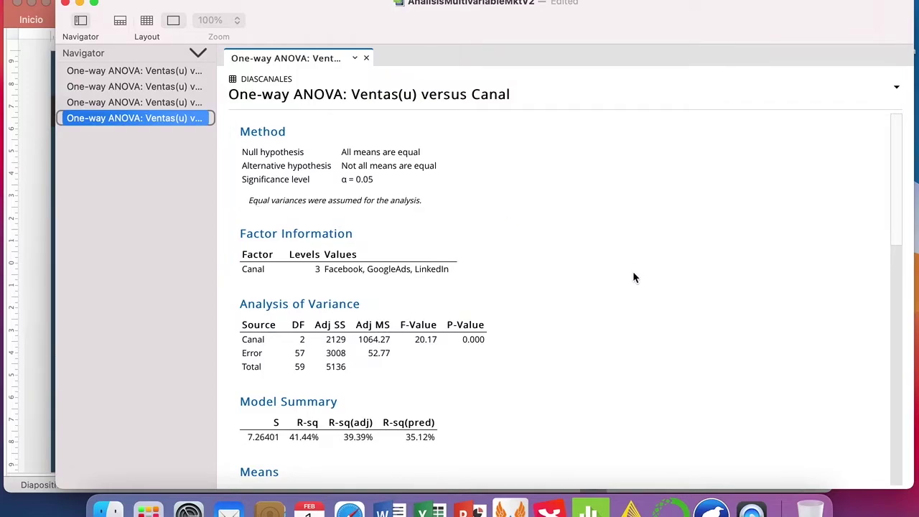
pyautogui.scroll(-5, 634, 273)
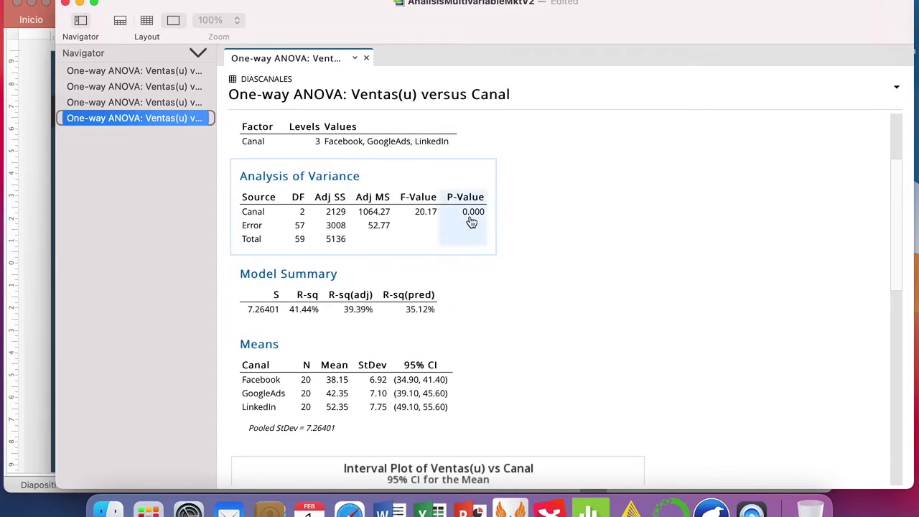
pyautogui.scroll(4, 472, 219)
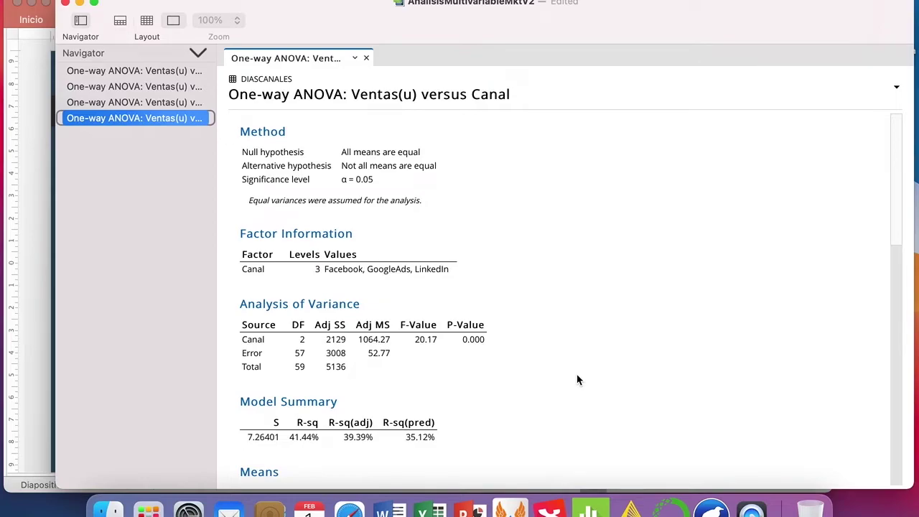
# Examine the DiasCanales Canal run's hypotheses, variance table and means by channel, plus its interval and residual plots
pyautogui.scroll(-4, 577, 374)
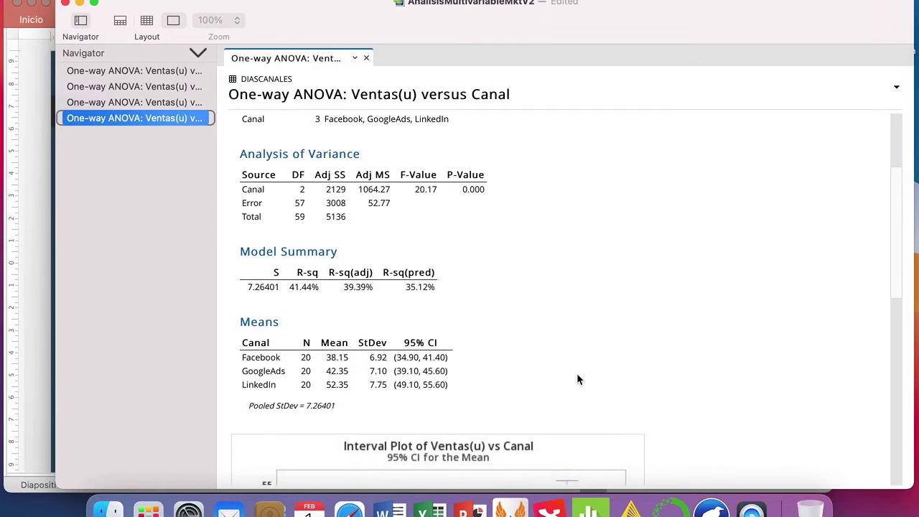
pyautogui.scroll(4, 580, 374)
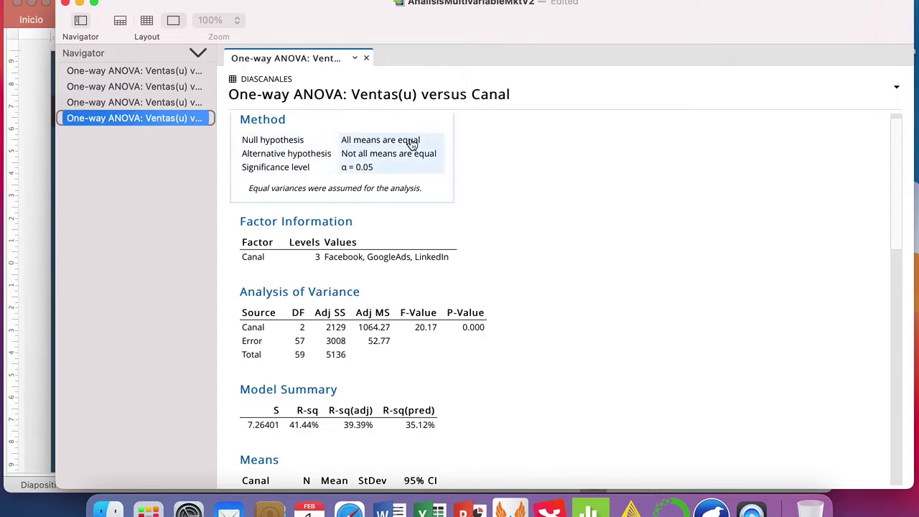
pyautogui.scroll(-5, 625, 407)
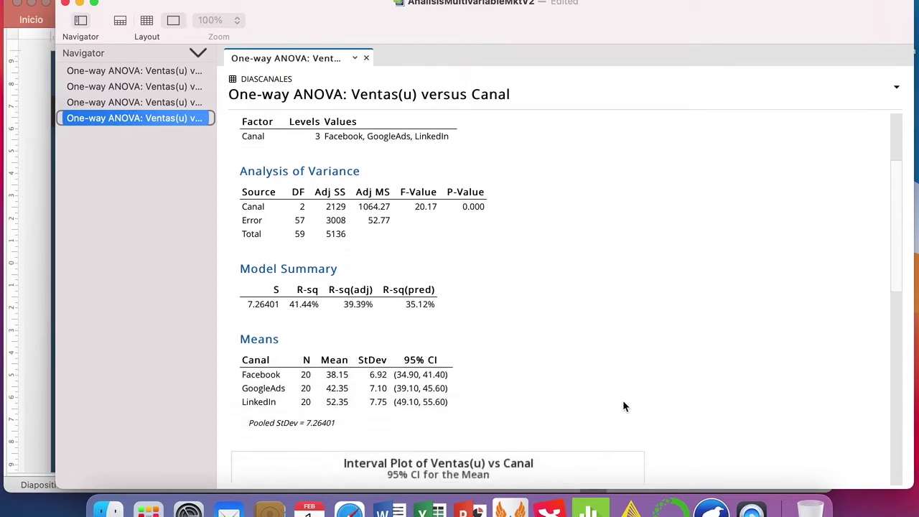
pyautogui.scroll(-4, 709, 395)
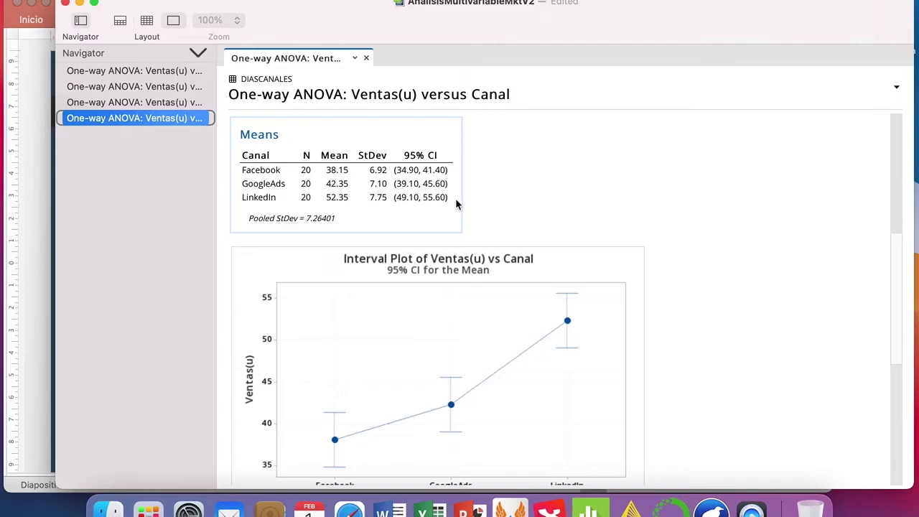
pyautogui.scroll(-3, 461, 339)
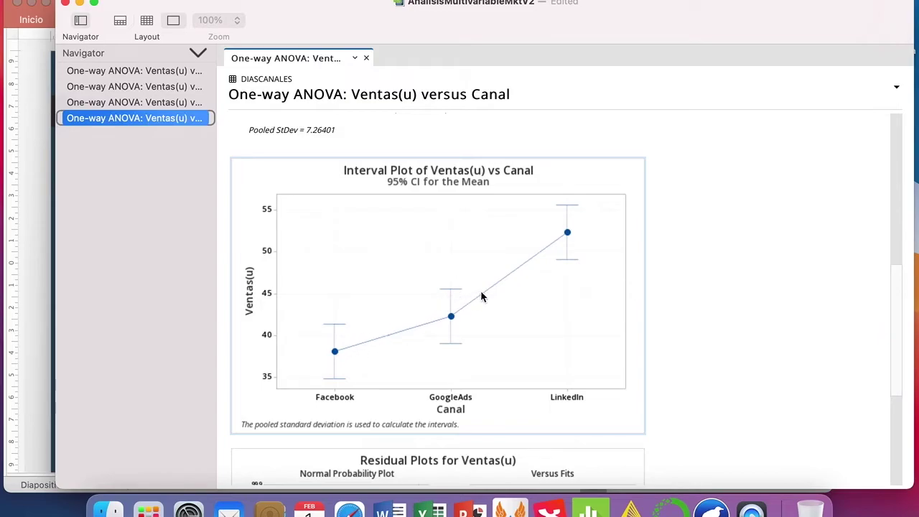
pyautogui.scroll(-7, 717, 323)
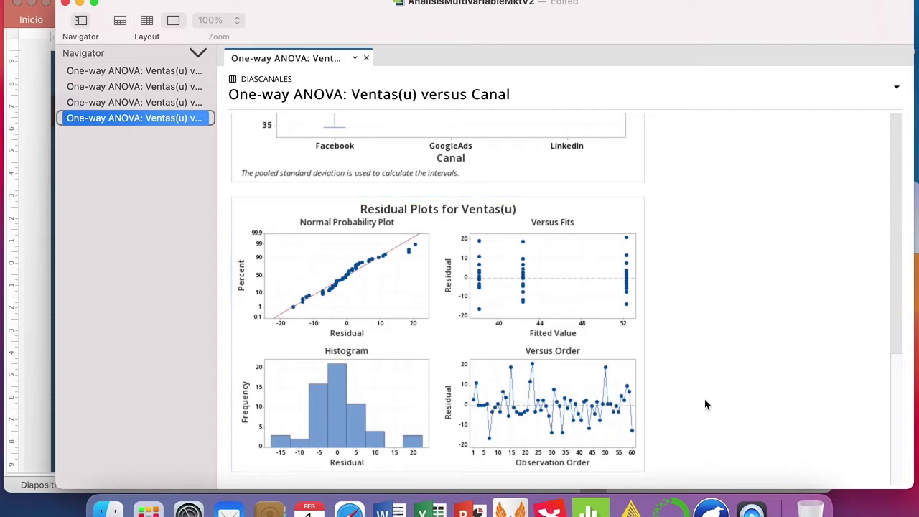
pyautogui.scroll(4, 715, 401)
pyautogui.scroll(5, 716, 402)
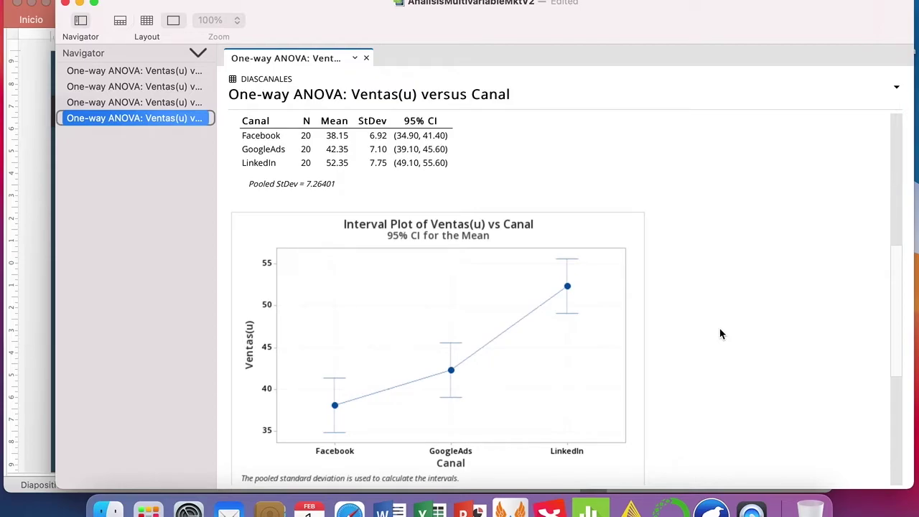
pyautogui.scroll(10, 725, 333)
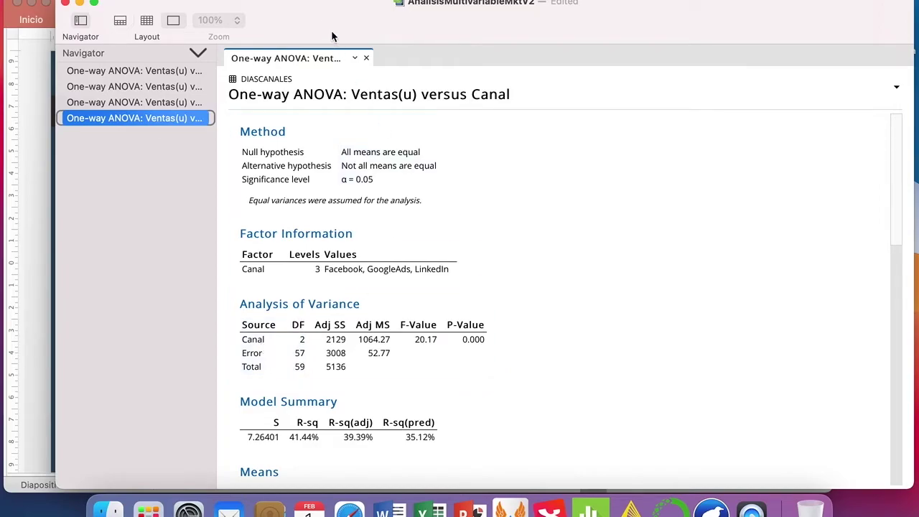
# Run a one-way ANOVA of Ventas(u) with Dia as the factor on the DiasCanales data
pyautogui.click(270, 0)
pyautogui.moveTo(284, 35)
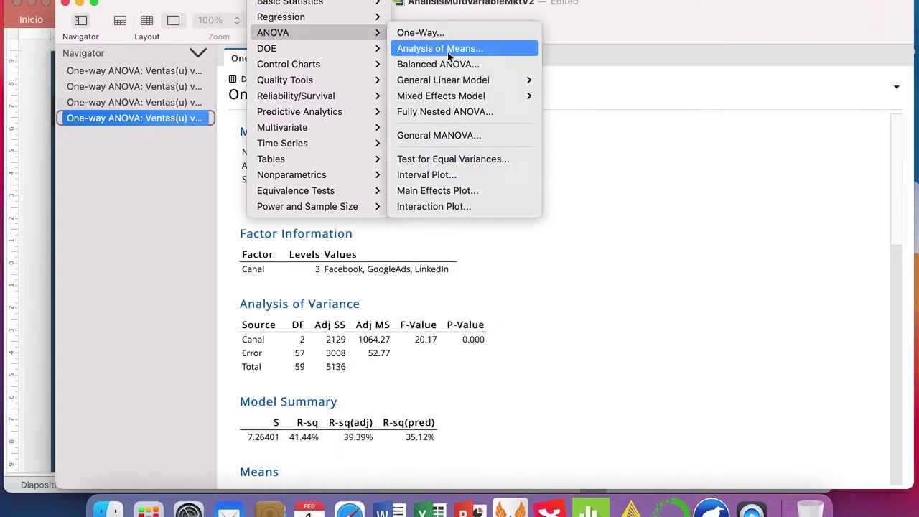
pyautogui.click(433, 33)
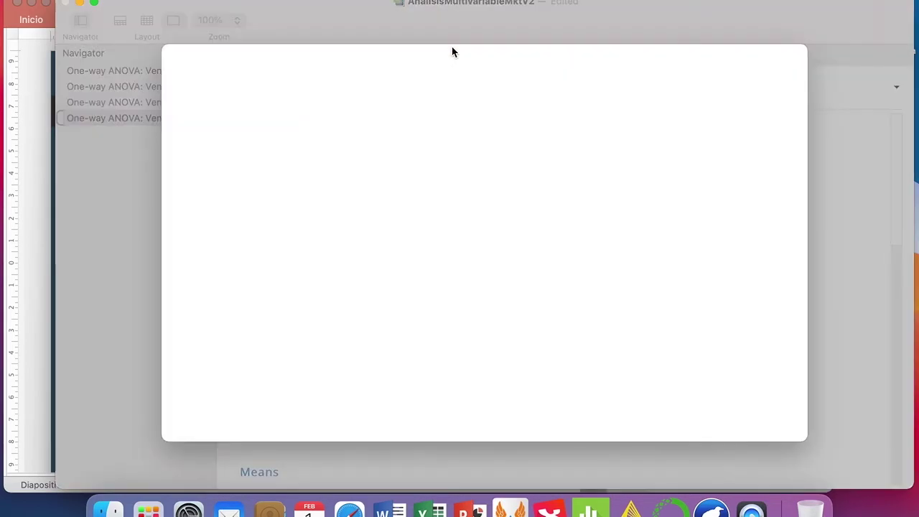
pyautogui.click(578, 167)
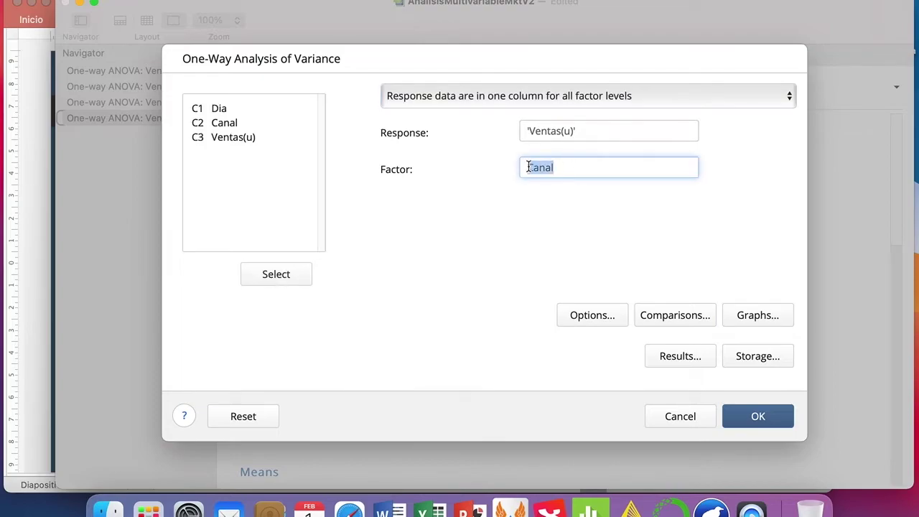
pyautogui.press('BackSpace')
pyautogui.doubleClick(219, 109)
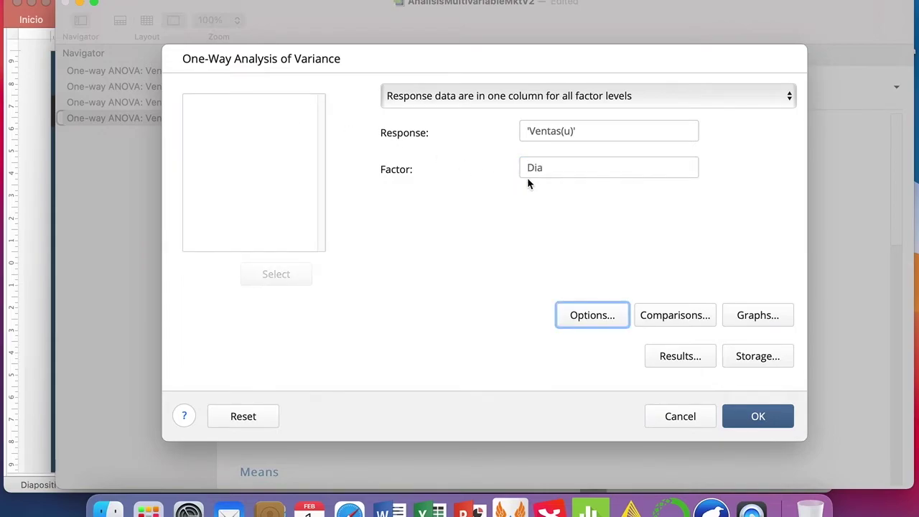
pyautogui.press('Return')
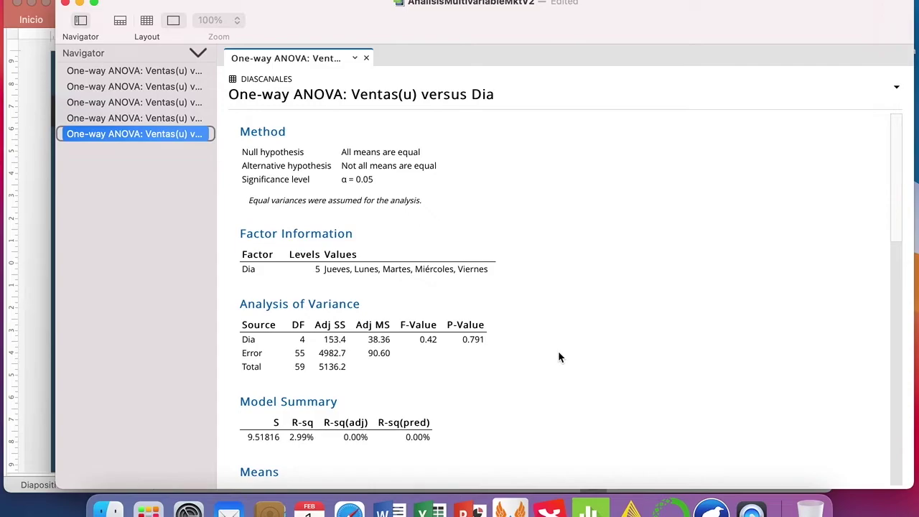
# Examine the means by day, interval plot and residual plots of the Dia run, and return to its variance table
pyautogui.scroll(-10, 558, 357)
pyautogui.scroll(1, 559, 357)
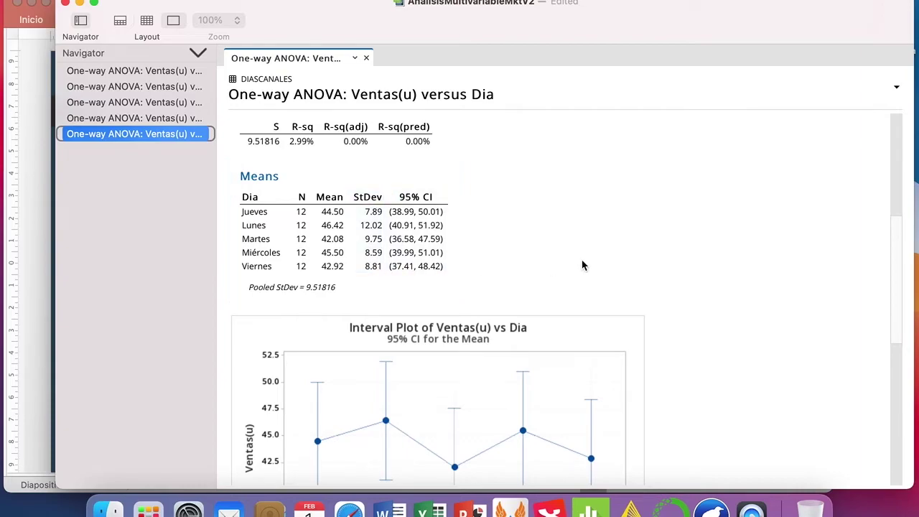
pyautogui.scroll(-5, 582, 266)
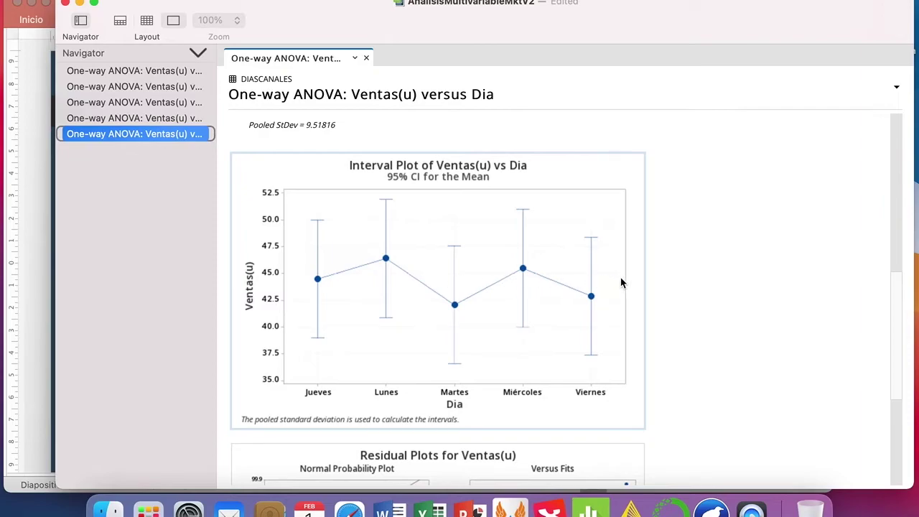
pyautogui.scroll(-8, 652, 304)
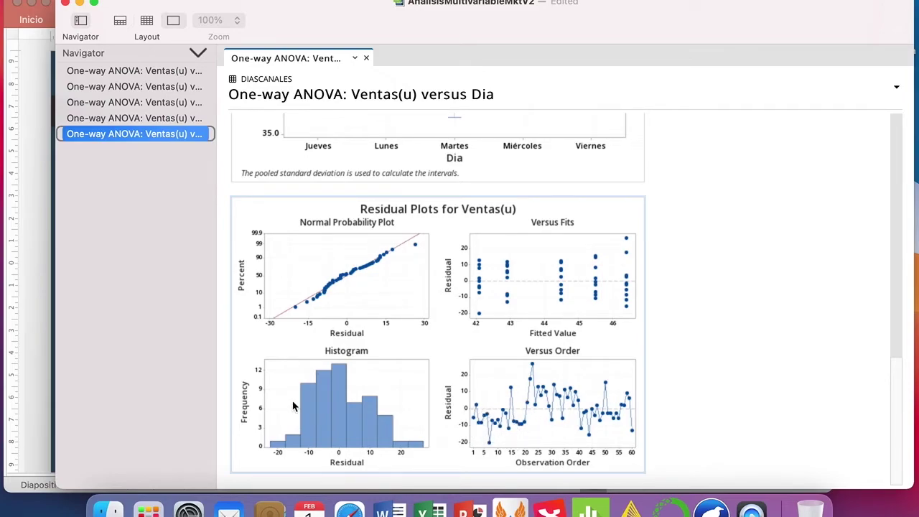
pyautogui.moveTo(419, 449)
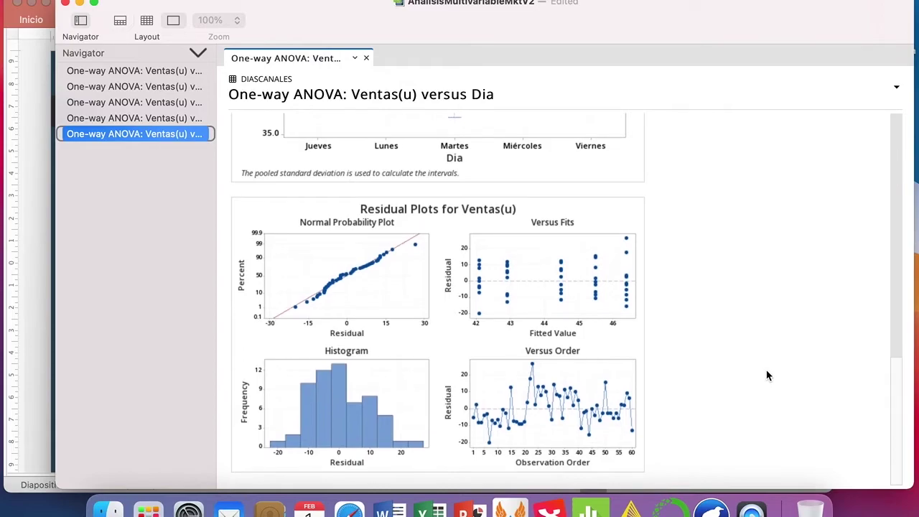
pyautogui.scroll(3, 767, 375)
pyautogui.scroll(10, 766, 376)
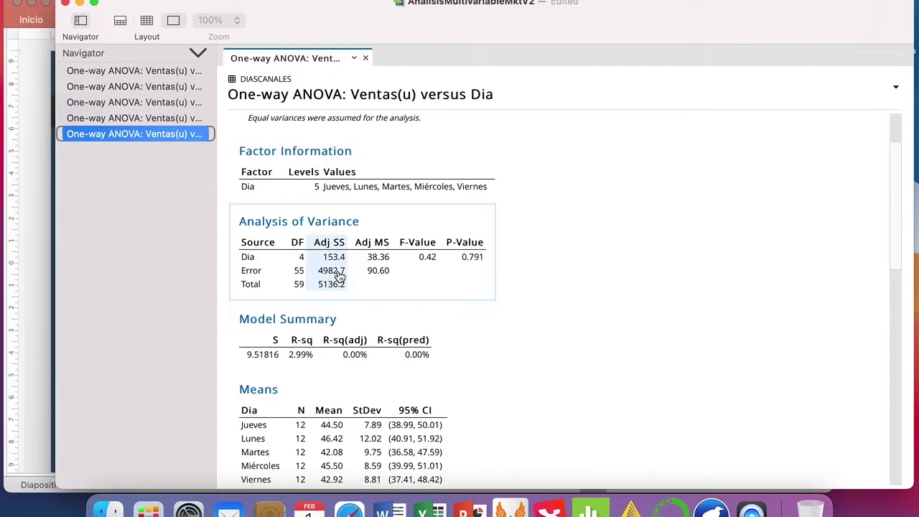
# Compare the group standard deviations in the Means tables of the DiasCanales Dia and Canal runs
pyautogui.click(222, 142)
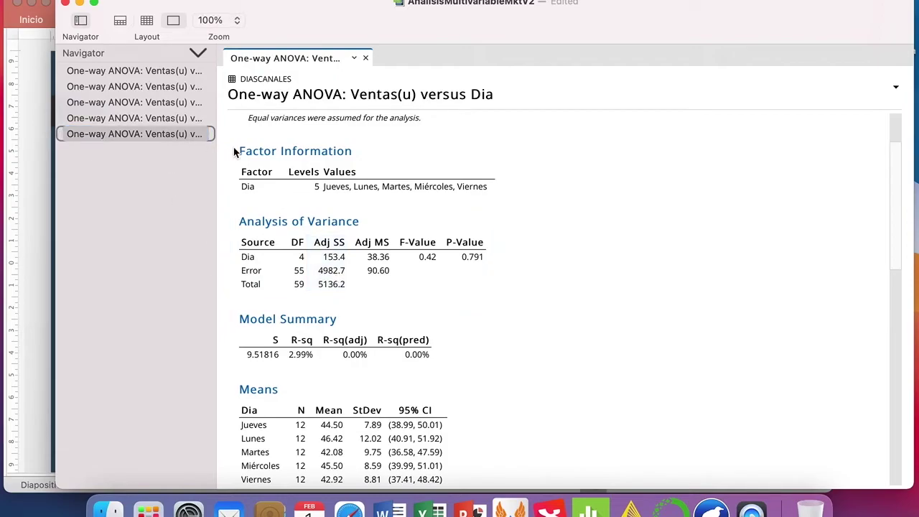
pyautogui.scroll(-2, 505, 351)
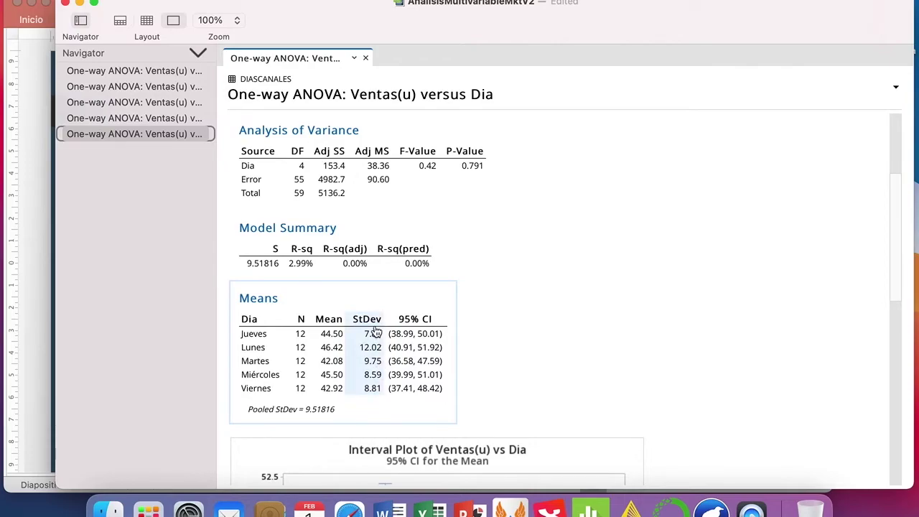
pyautogui.scroll(-1, 345, 338)
pyautogui.click(149, 119)
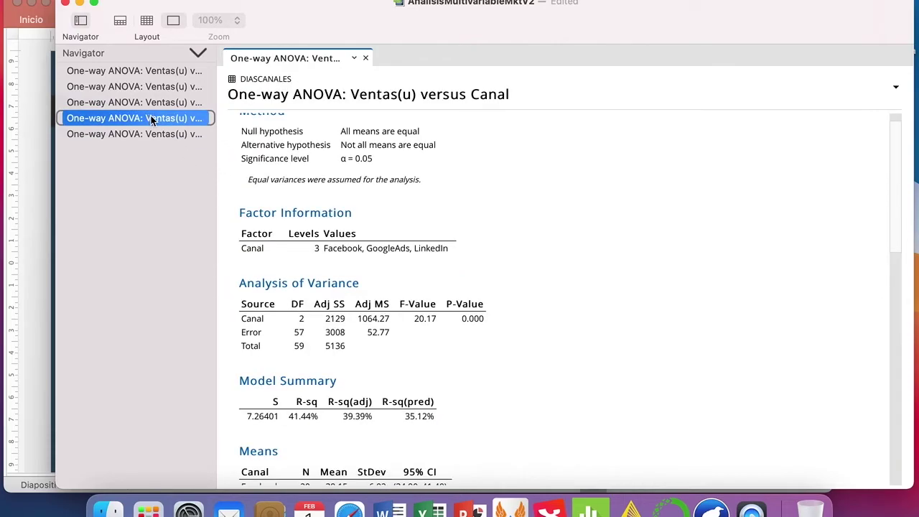
pyautogui.scroll(-3, 531, 309)
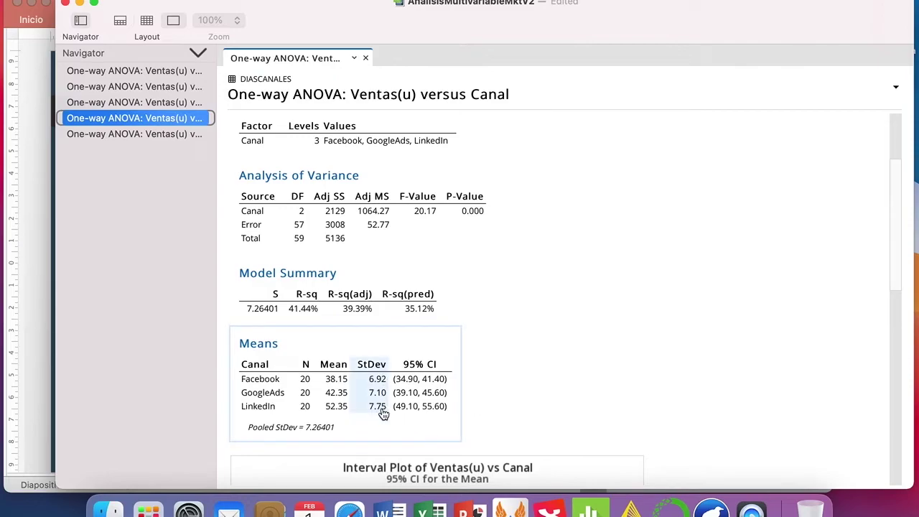
pyautogui.press('Down')
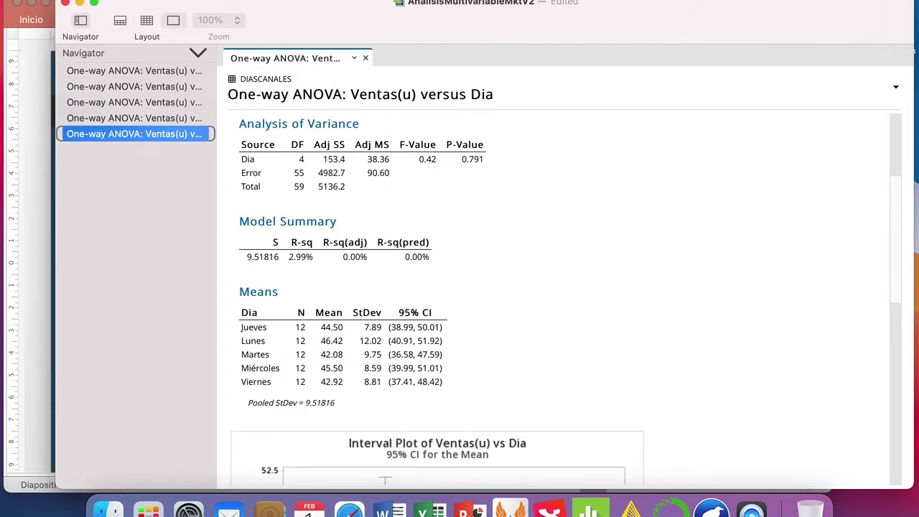
# Rerun the one-way ANOVA of Ventas(u) by Dia without assuming equal variances, at 95 confidence, two-sided
pyautogui.click(263, 0)
pyautogui.moveTo(297, 32)
pyautogui.click(423, 32)
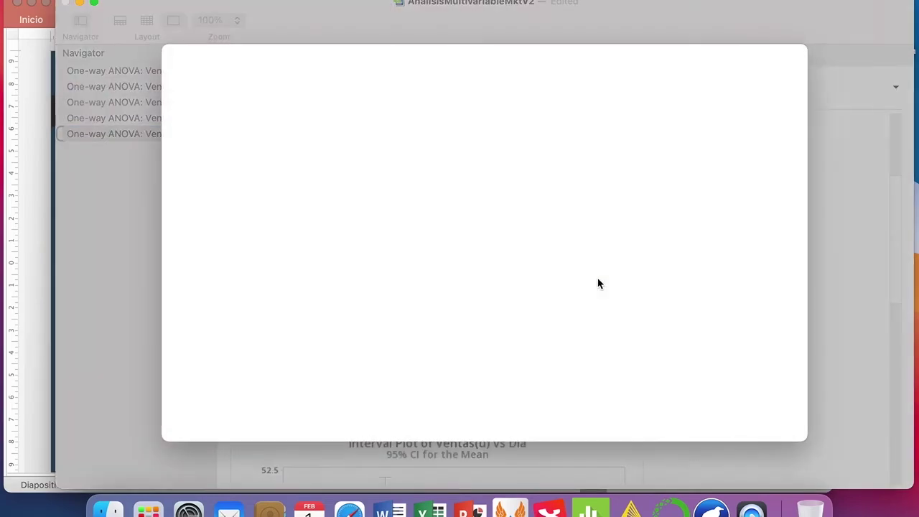
pyautogui.click(597, 320)
pyautogui.click(277, 186)
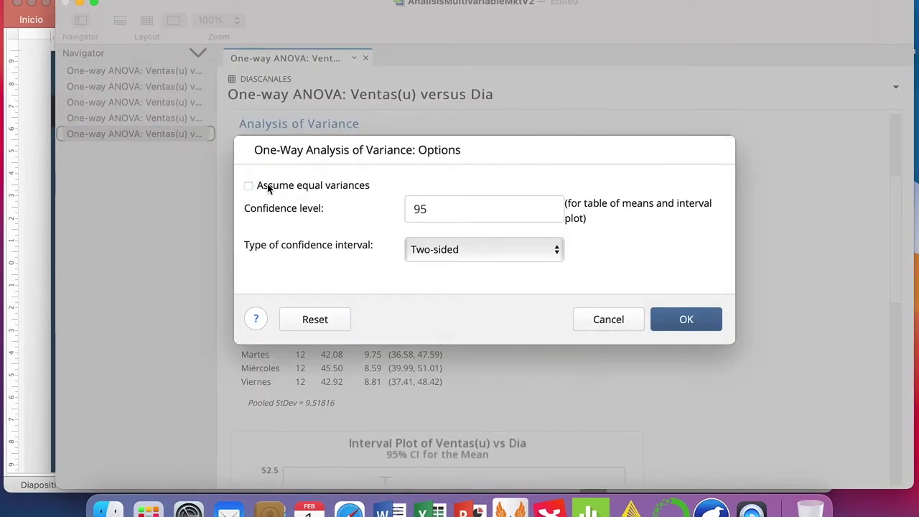
pyautogui.click(687, 328)
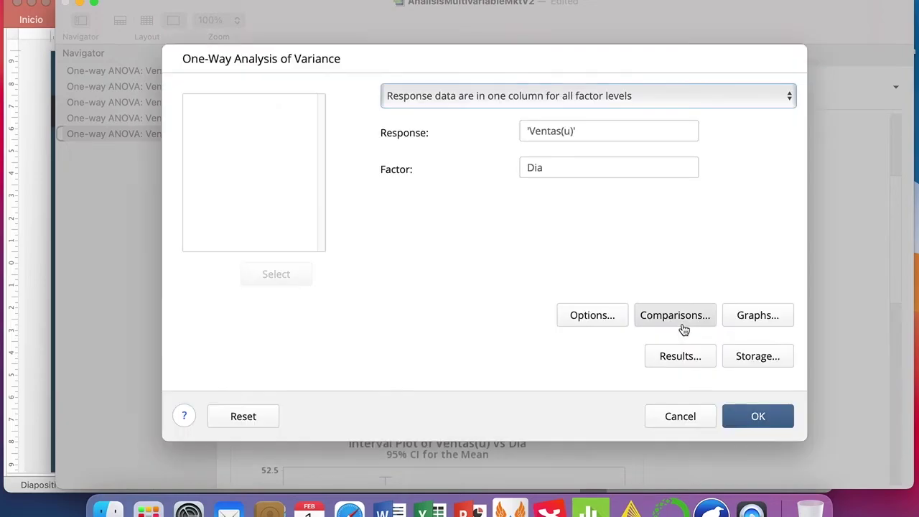
pyautogui.click(766, 421)
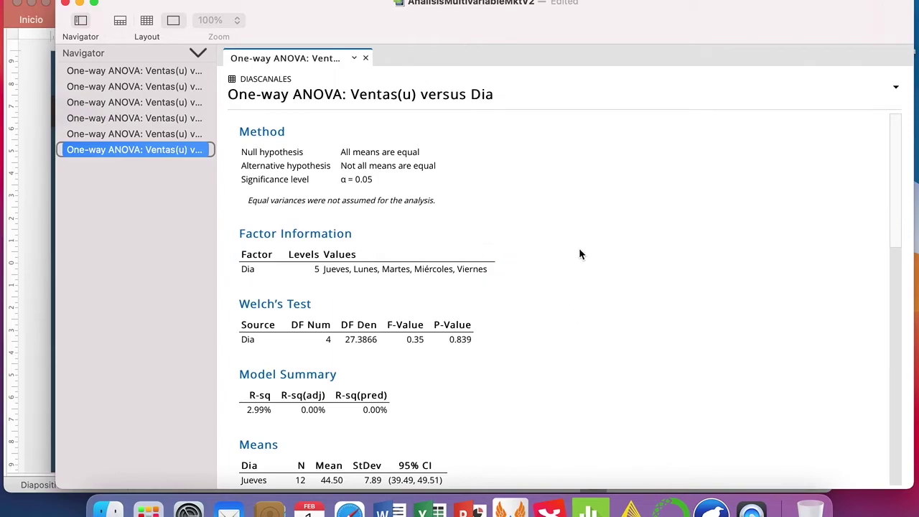
# Examine the Welch's test, means by Dia, interval plot and residual plots of the unequal-variances run
pyautogui.scroll(-3, 502, 374)
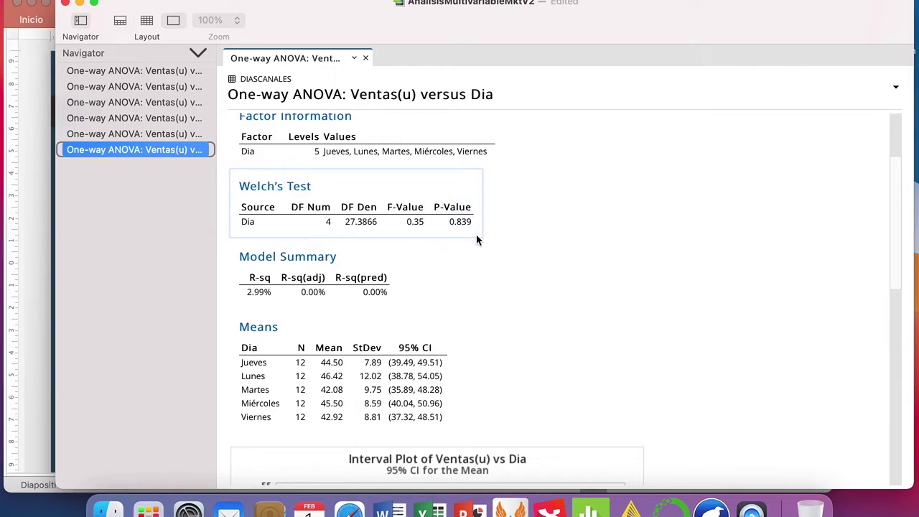
pyautogui.scroll(3, 479, 240)
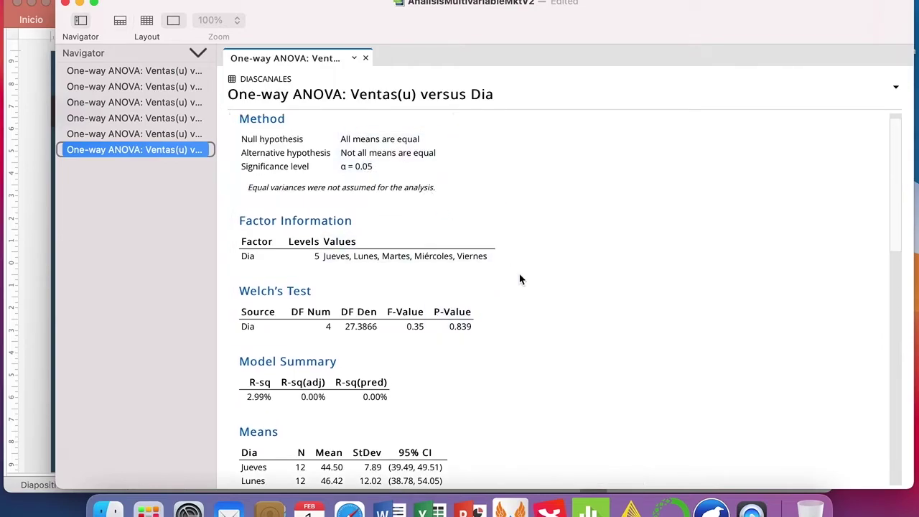
pyautogui.scroll(-5, 596, 359)
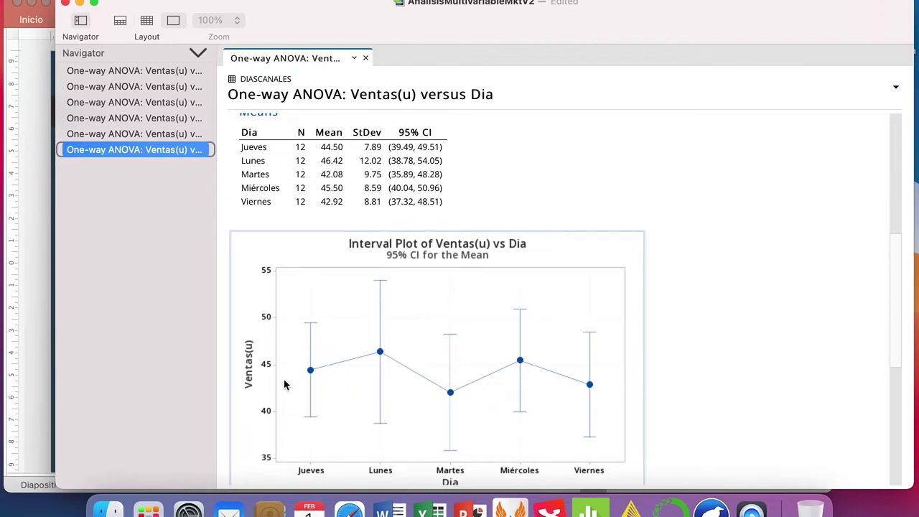
pyautogui.scroll(-5, 700, 375)
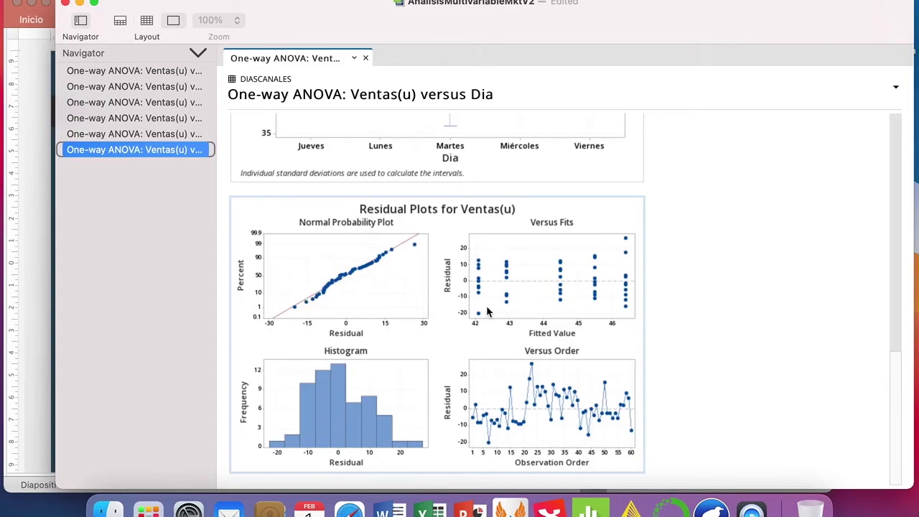
pyautogui.scroll(15, 742, 351)
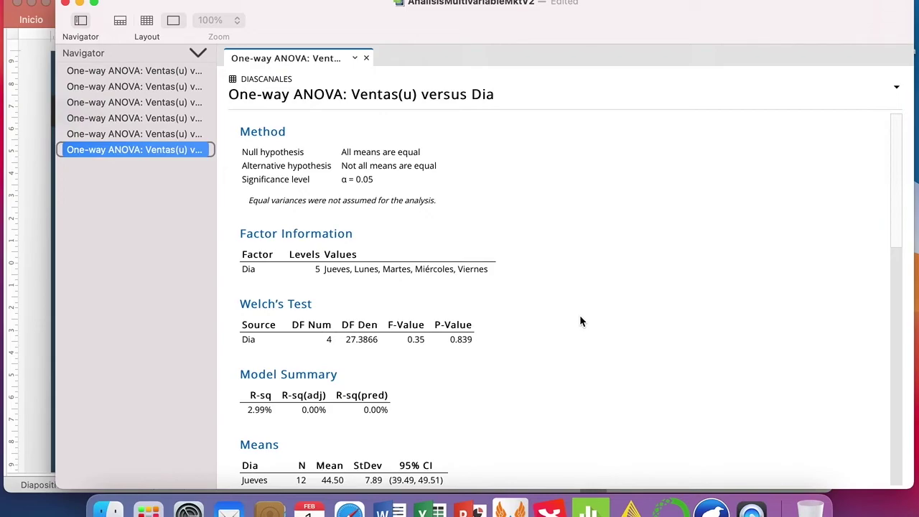
# Start a balanced ANOVA on the DiasCanales data with Ventas(u) as the only response
pyautogui.click(284, 0)
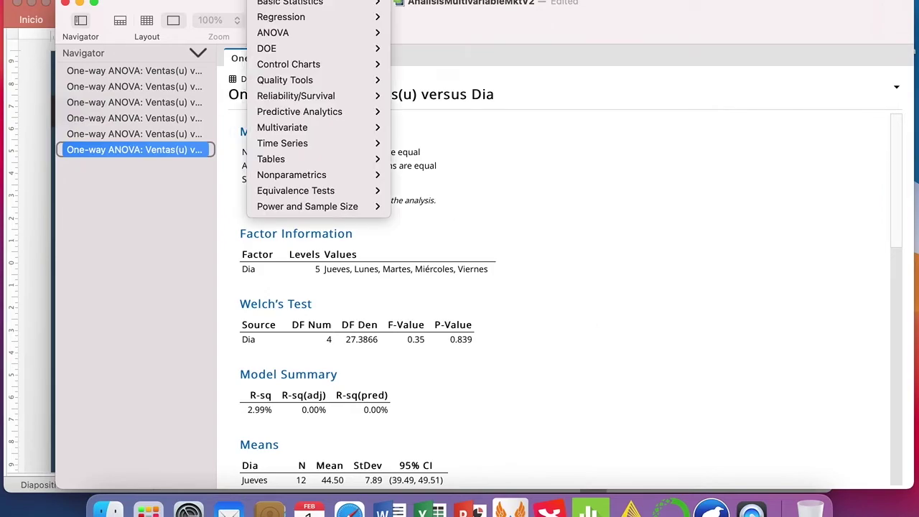
pyautogui.moveTo(292, 35)
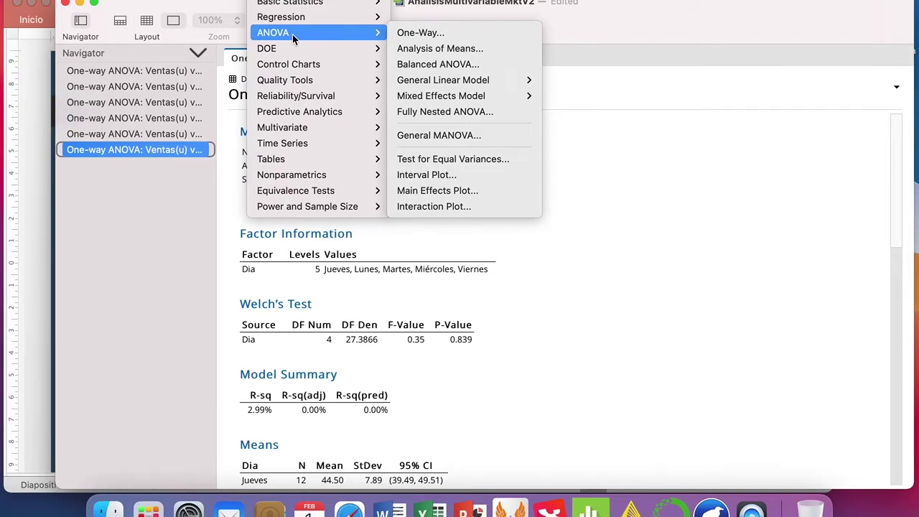
pyautogui.click(448, 65)
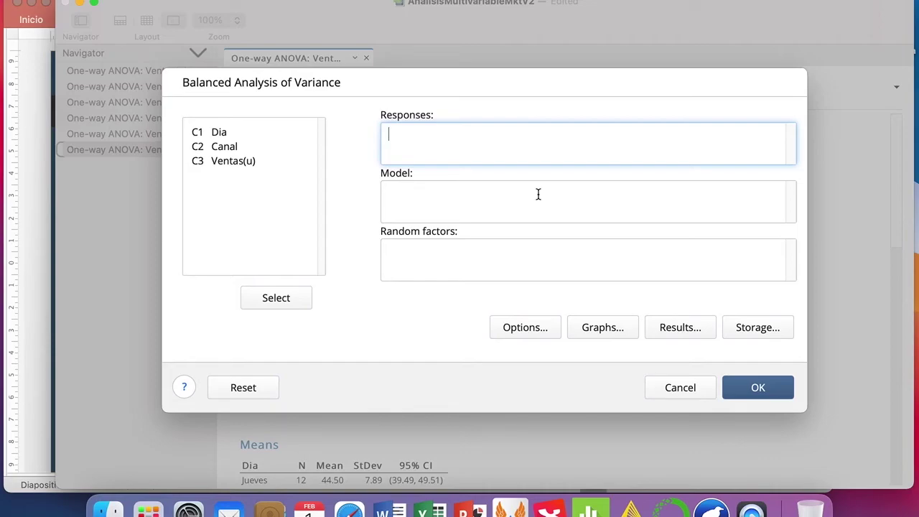
pyautogui.click(232, 163)
pyautogui.doubleClick(232, 162)
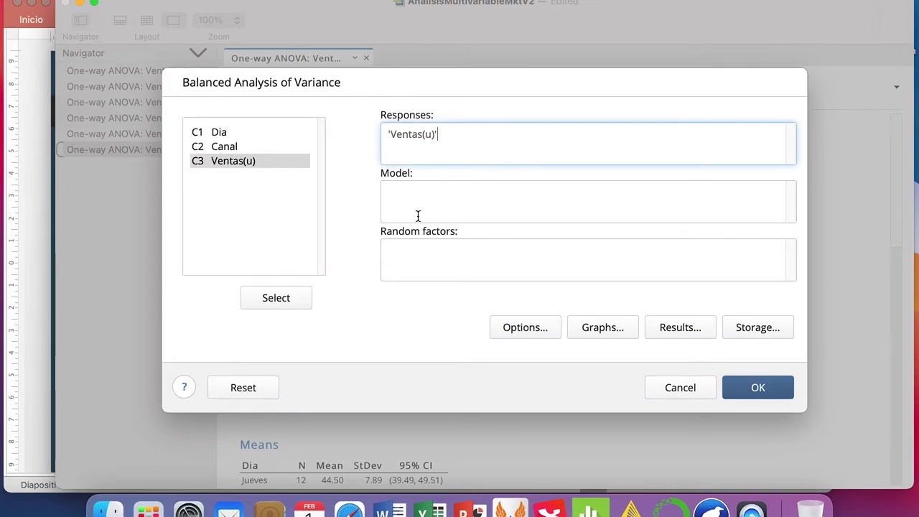
pyautogui.doubleClick(218, 135)
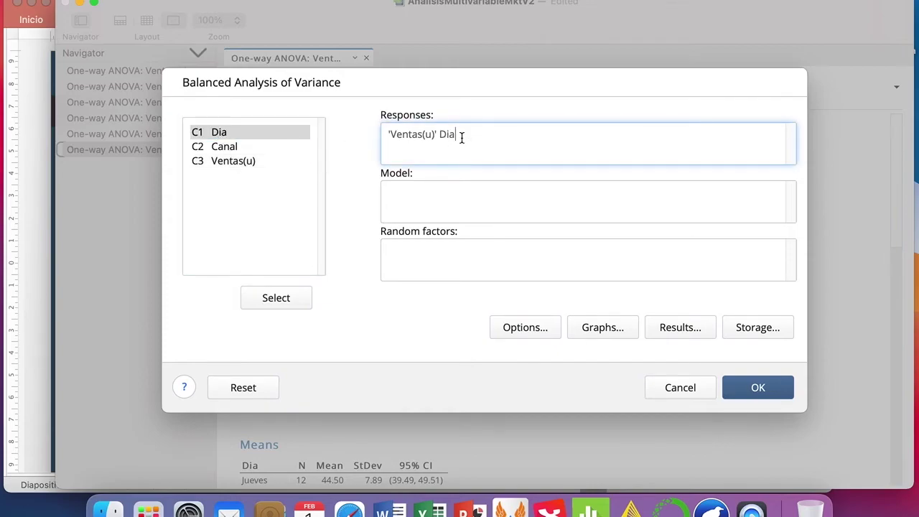
pyautogui.press('BackSpace')
pyautogui.press('BackSpace')
pyautogui.press('BackSpace')
# Define the model with the terms Dia, Canal and the interaction Canal*Dia
pyautogui.click(469, 193)
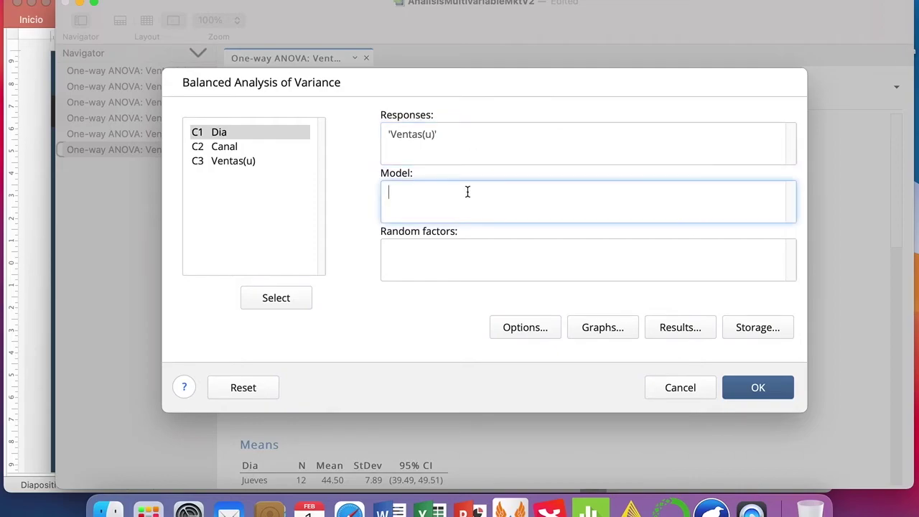
pyautogui.doubleClick(220, 136)
pyautogui.doubleClick(222, 147)
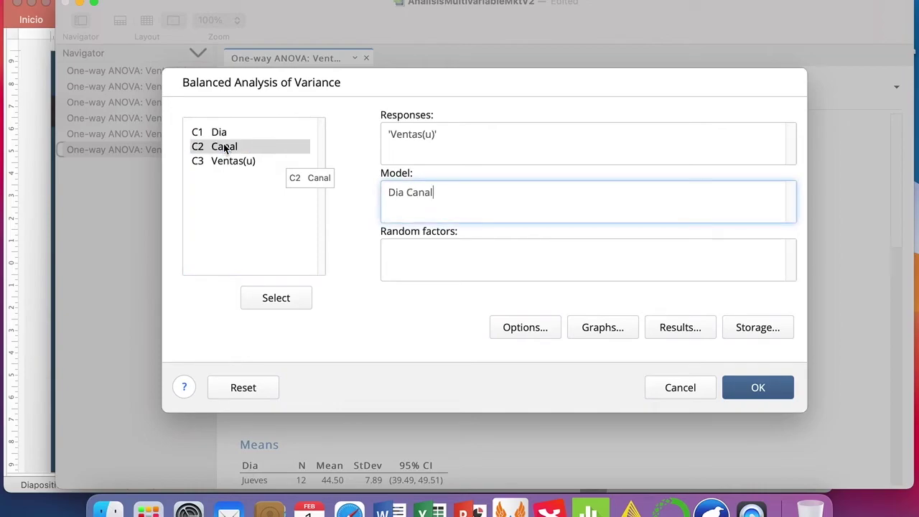
pyautogui.write('Canal*')
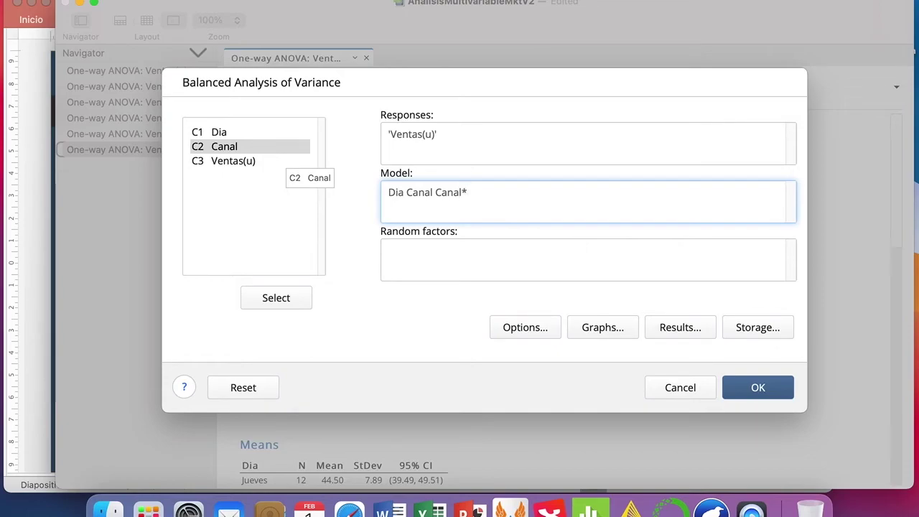
pyautogui.write('Dia')
# Request the four-in-one residual plots, leave the model options as they are, and run the balanced ANOVA
pyautogui.click(532, 330)
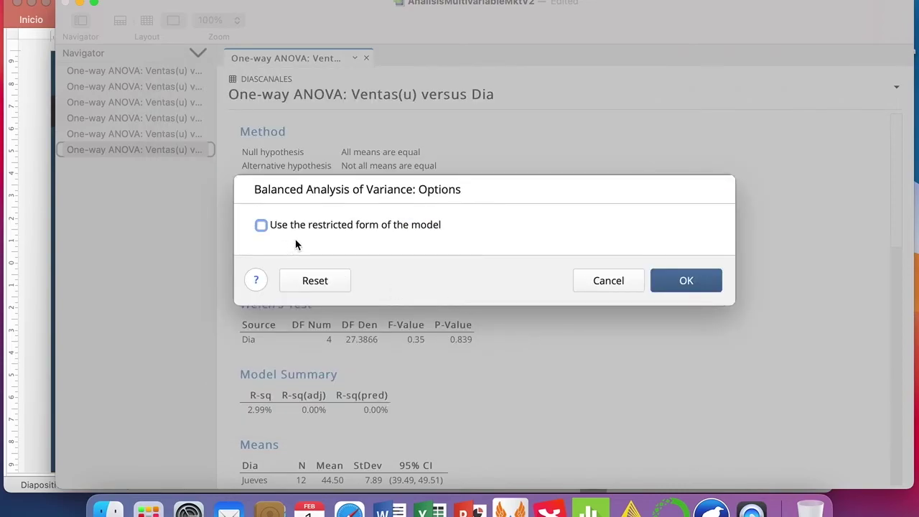
pyautogui.click(616, 283)
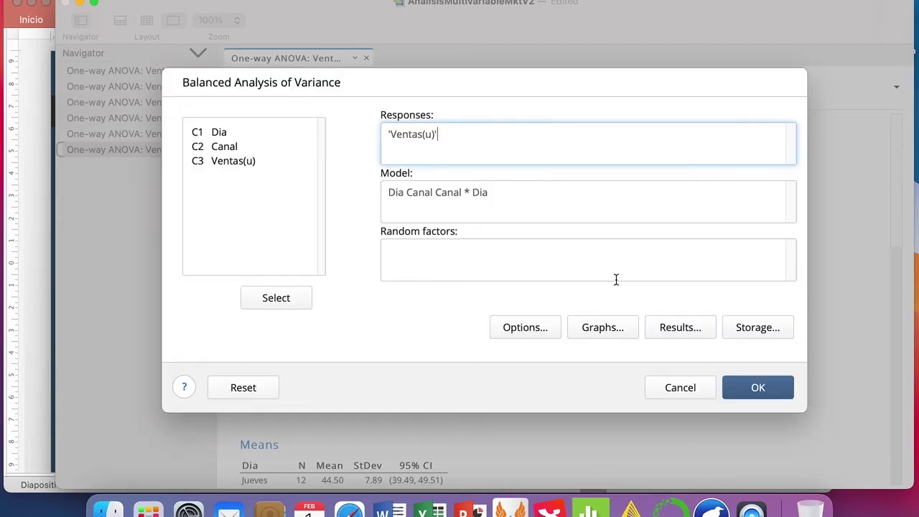
pyautogui.click(610, 331)
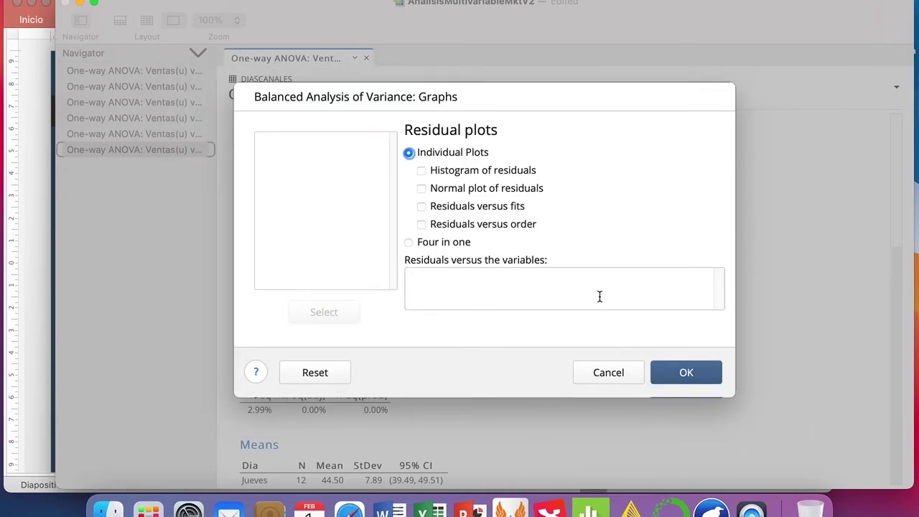
pyautogui.click(409, 245)
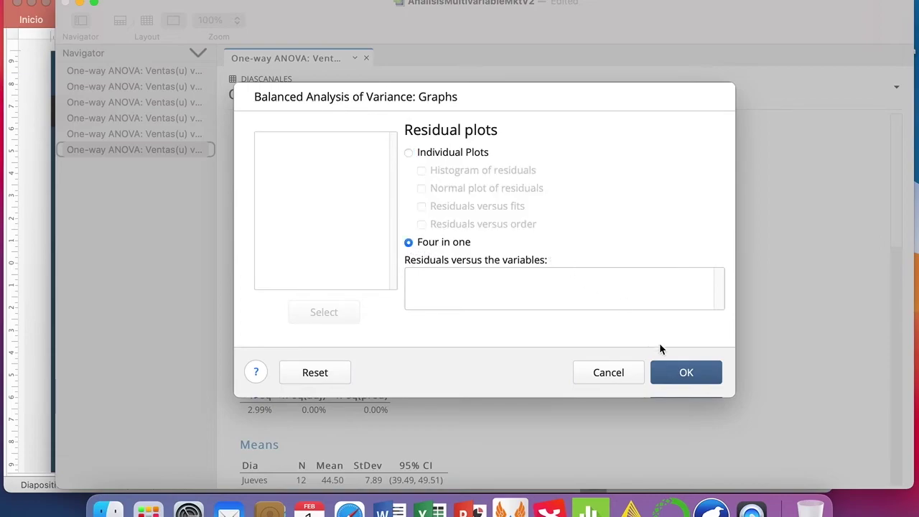
pyautogui.click(690, 372)
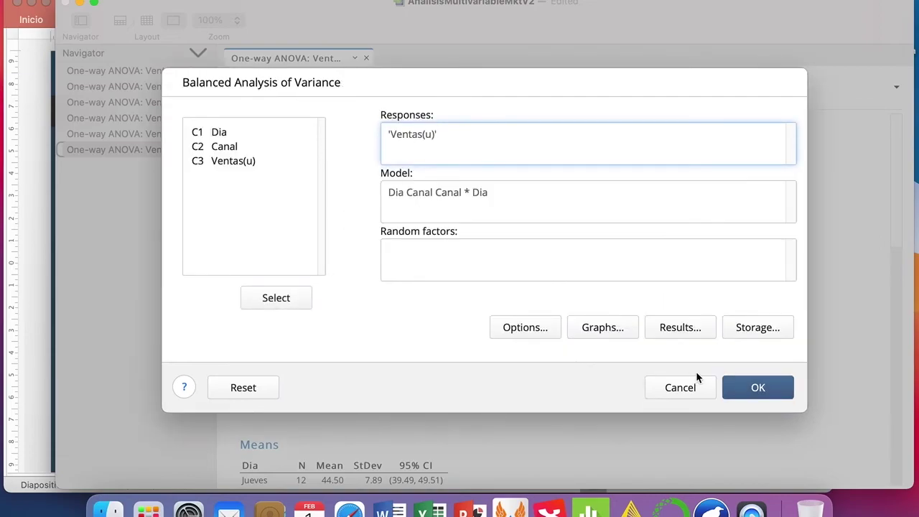
pyautogui.click(765, 391)
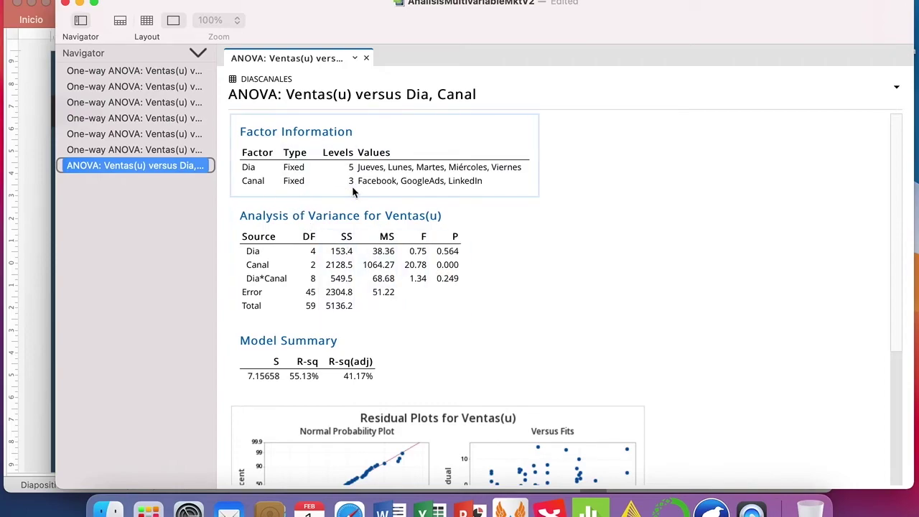
# Examine the factor information, variance table, model summary and residual plots of the Ventas(u) versus Dia, Canal analysis
pyautogui.scroll(-2, 546, 259)
pyautogui.scroll(2, 550, 269)
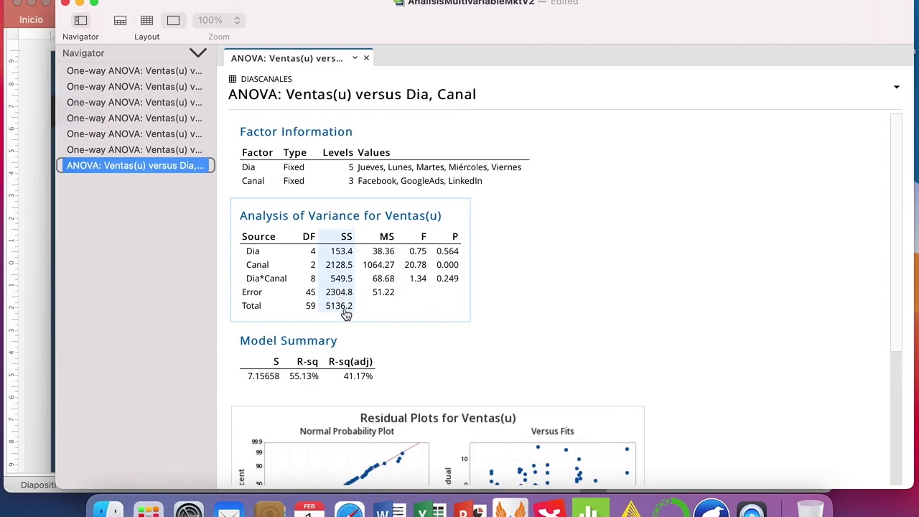
pyautogui.scroll(-5, 347, 314)
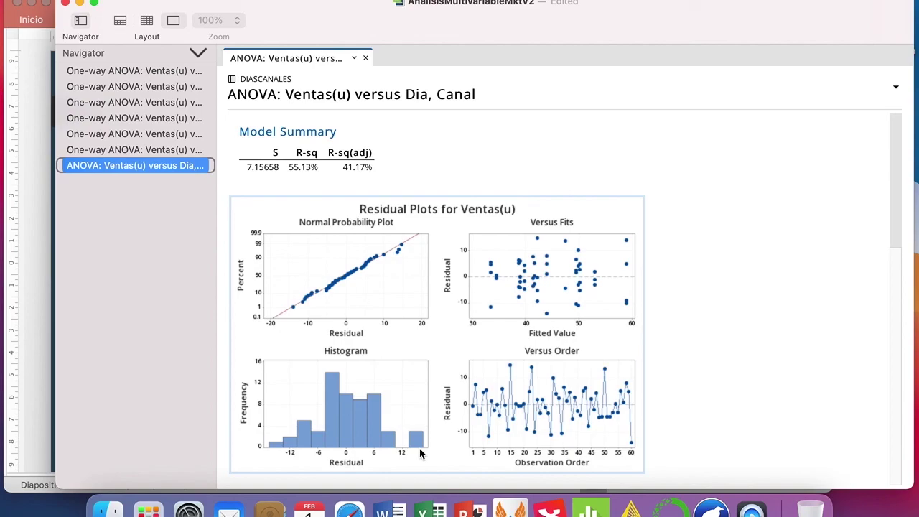
pyautogui.scroll(3, 693, 297)
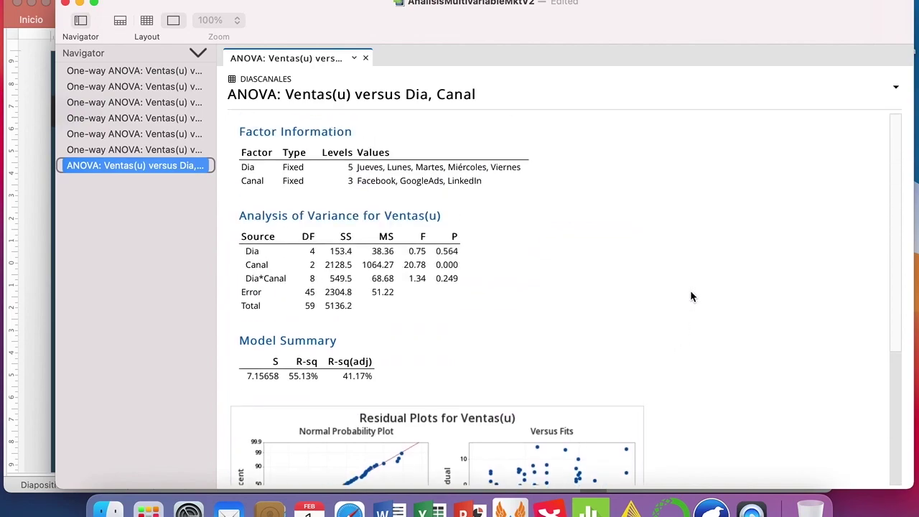